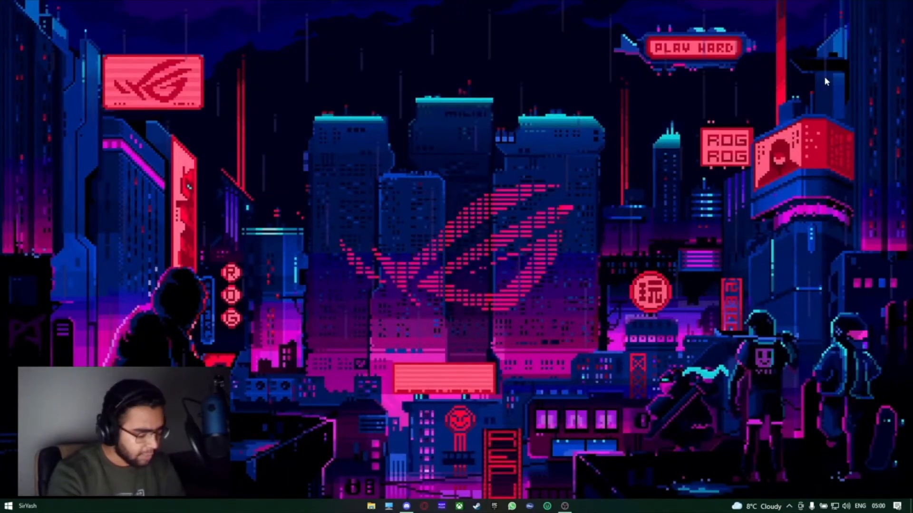
Launch Streamlabs Chatbot and close its Support window.
key(super)
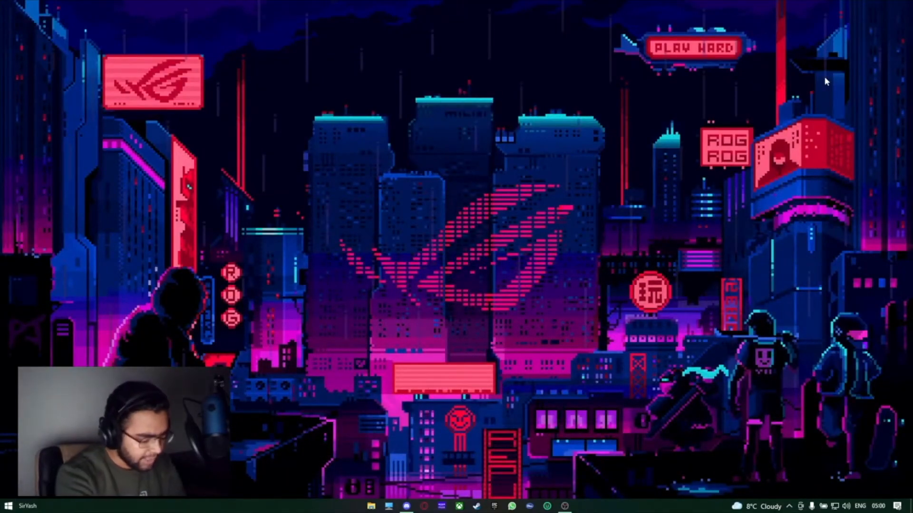
text(streamla)
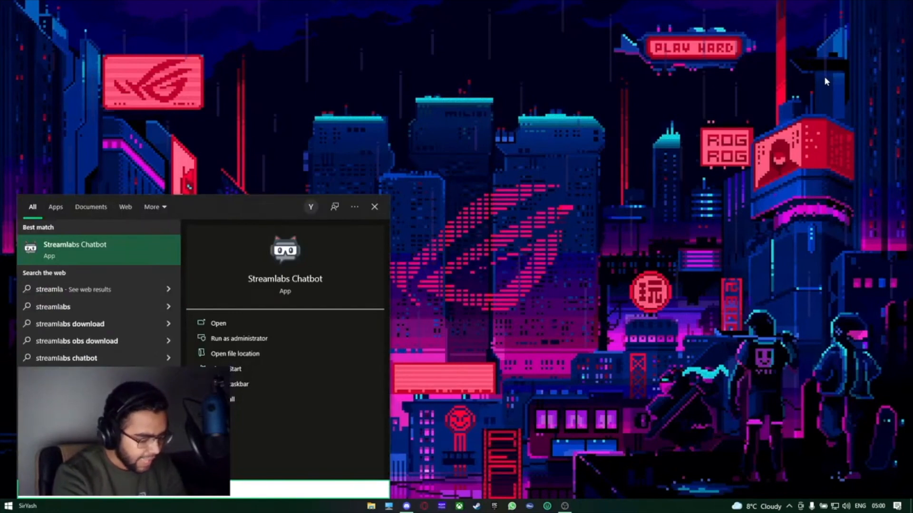
key(Return)
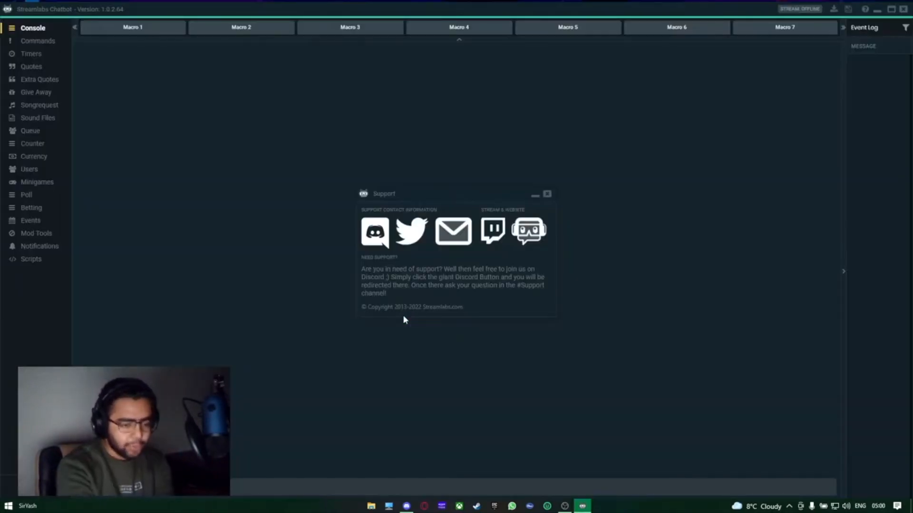
click(547, 197)
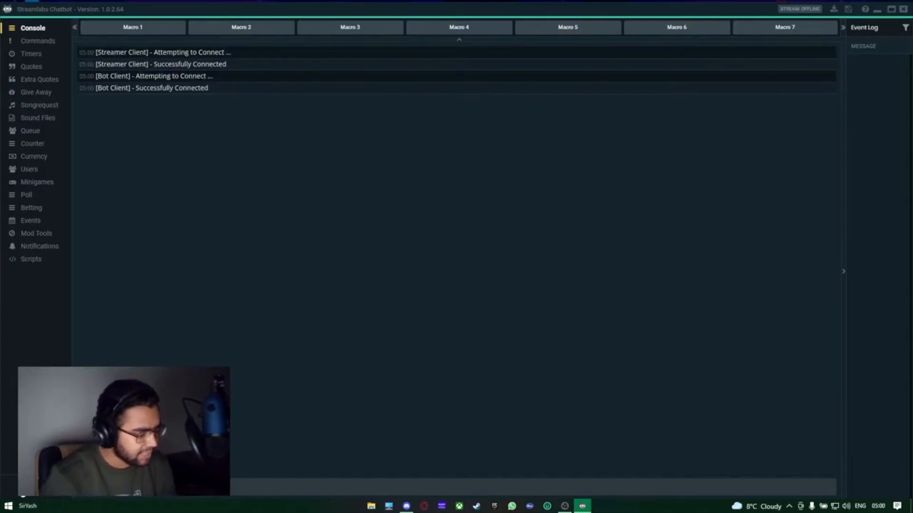
Open the connection settings and disconnect the YouTube Streamer account.
click(20, 489)
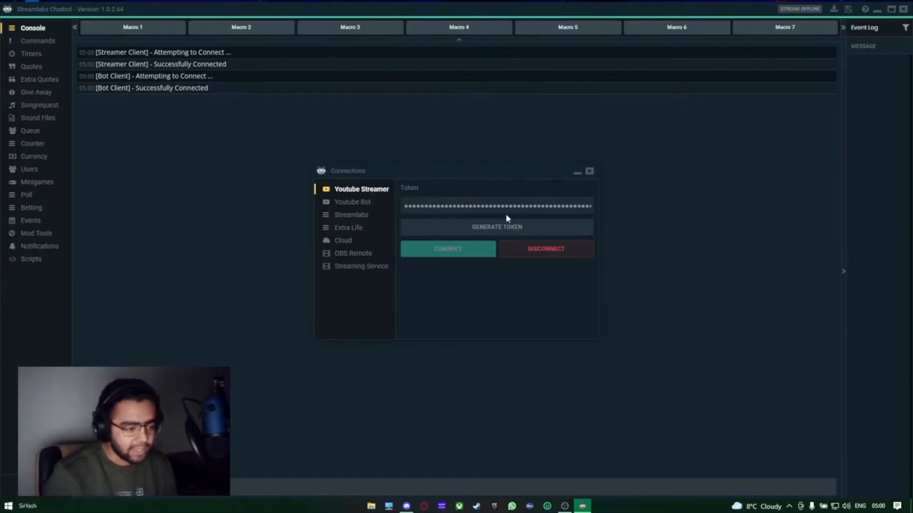
click(546, 252)
click(475, 257)
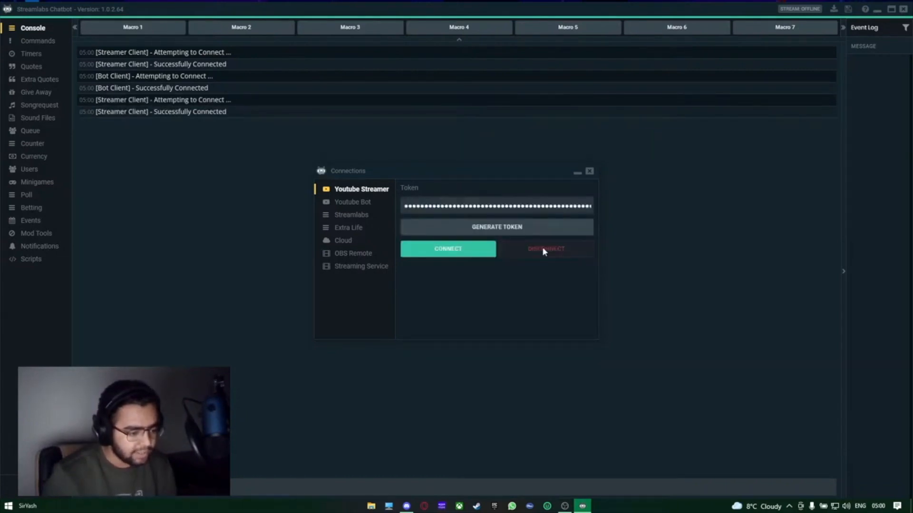
Generate a new YouTube Streamer token, authorize Streamlabs Chatbot with the Google account, and connect the streamer client.
click(525, 233)
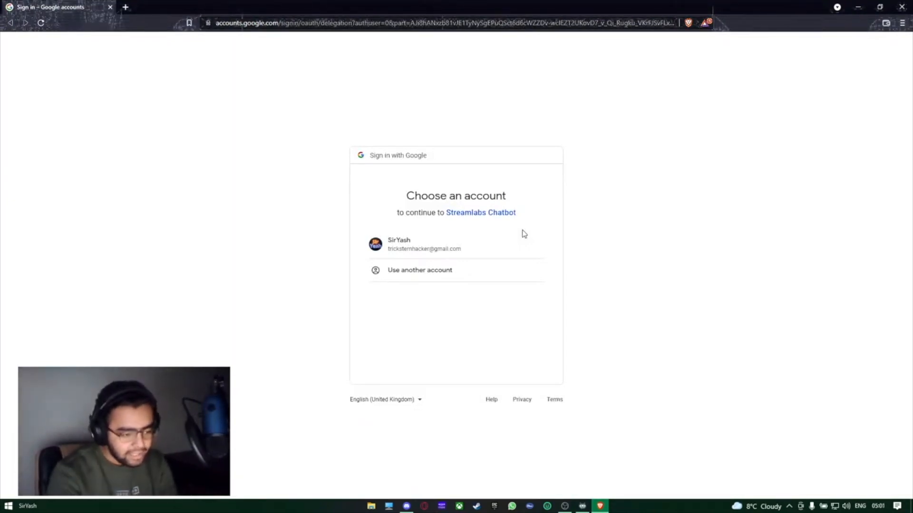
click(444, 250)
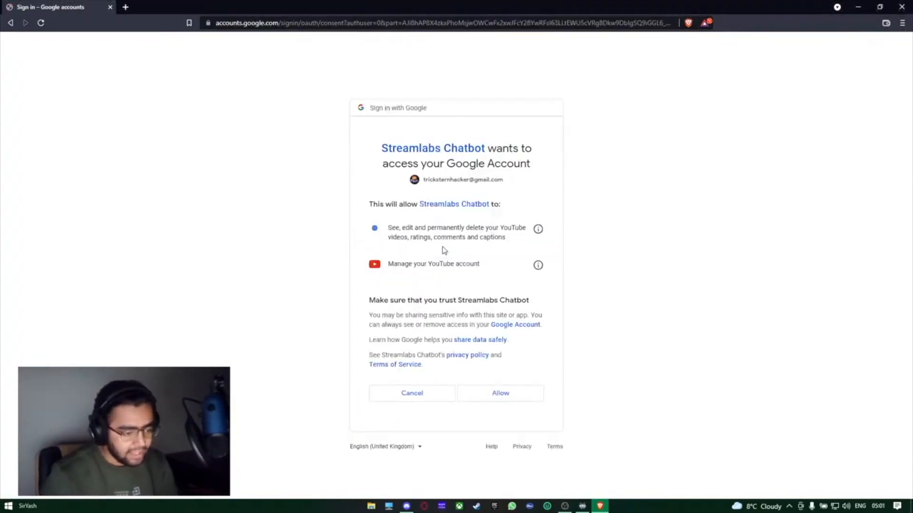
click(495, 397)
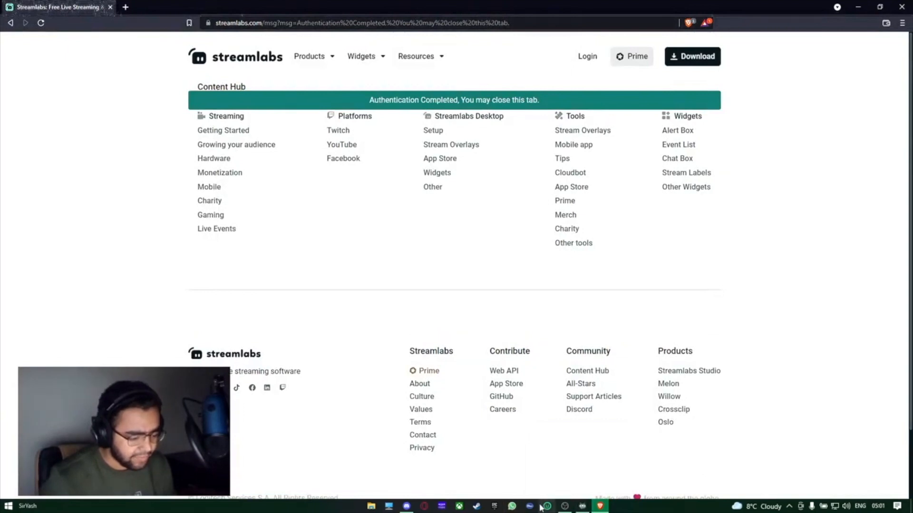
click(584, 507)
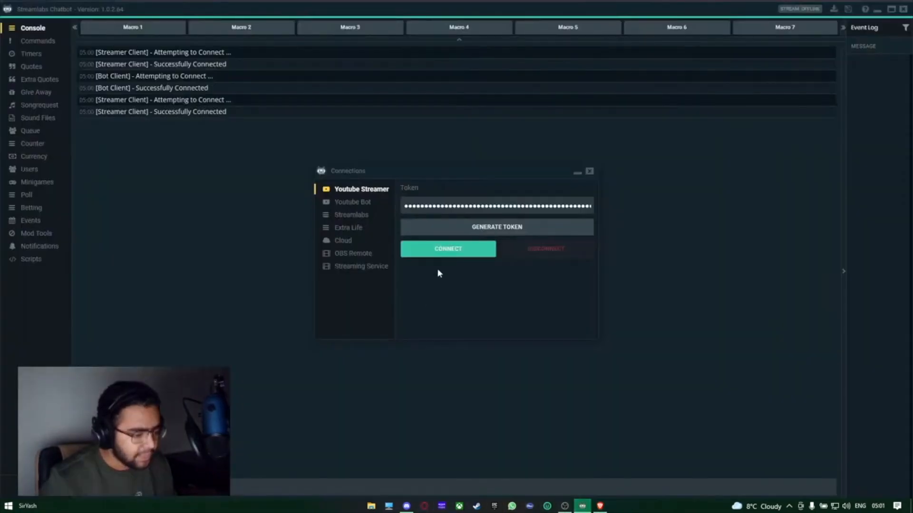
click(464, 253)
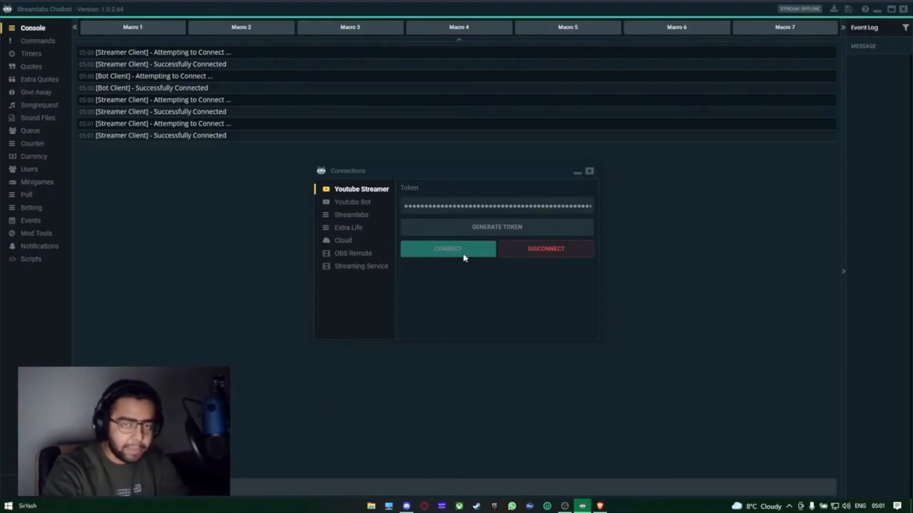
Review the YouTube Bot, Streamlabs, Extra Life and Cloud connection pages, then close the connection settings.
click(366, 204)
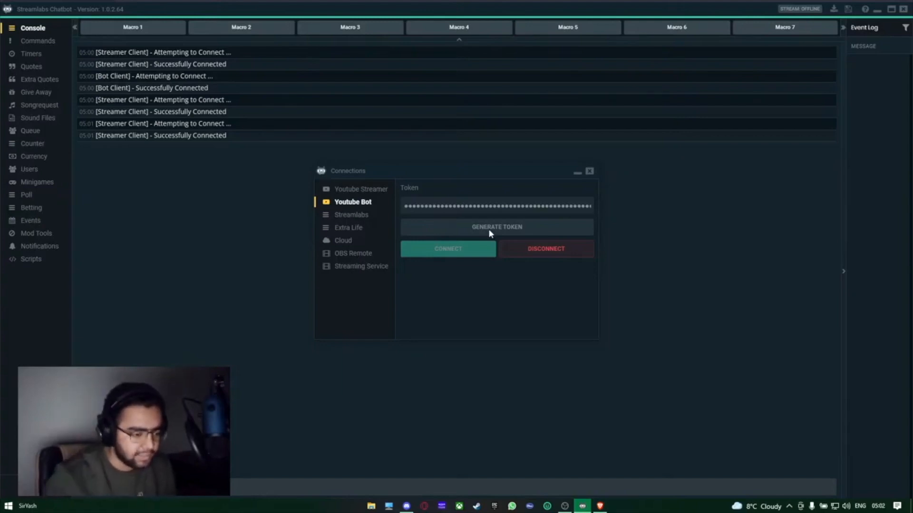
click(352, 215)
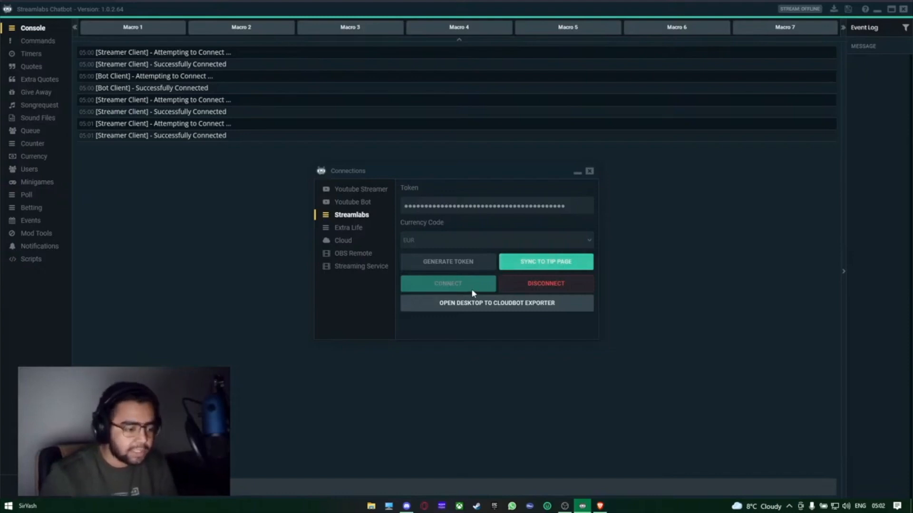
click(357, 233)
click(349, 242)
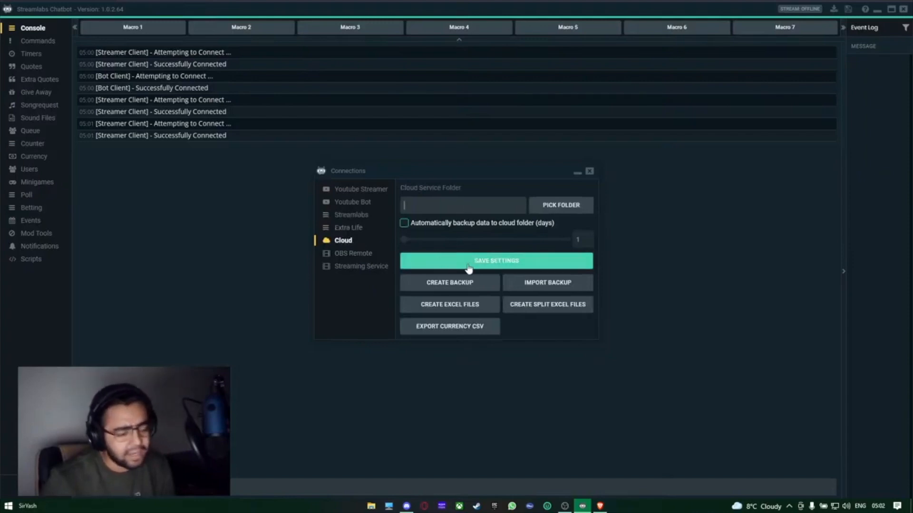
click(590, 172)
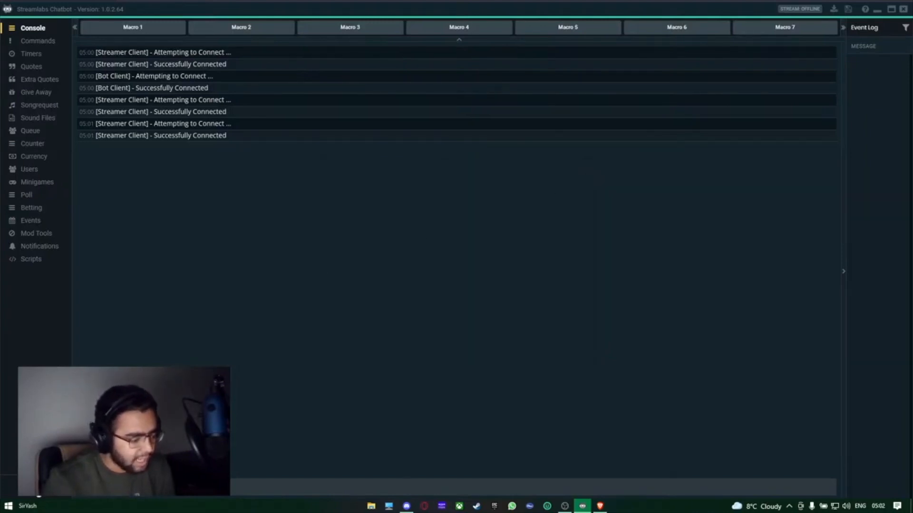
Open the chatbot settings and review the General options, including the available audio devices and chat settings.
click(38, 489)
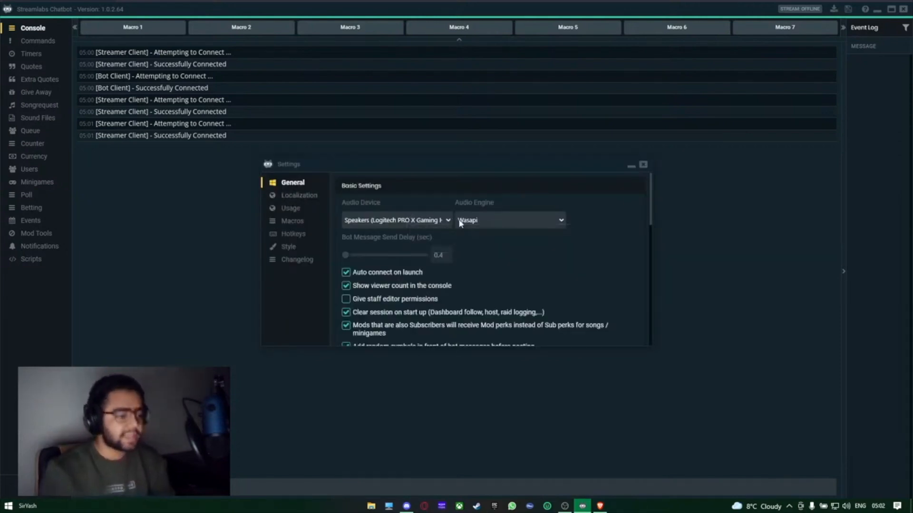
click(412, 227)
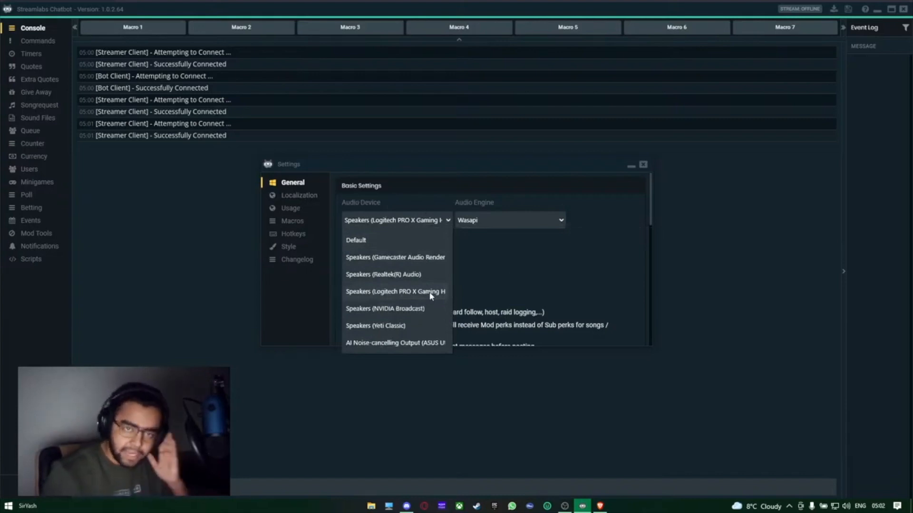
click(432, 222)
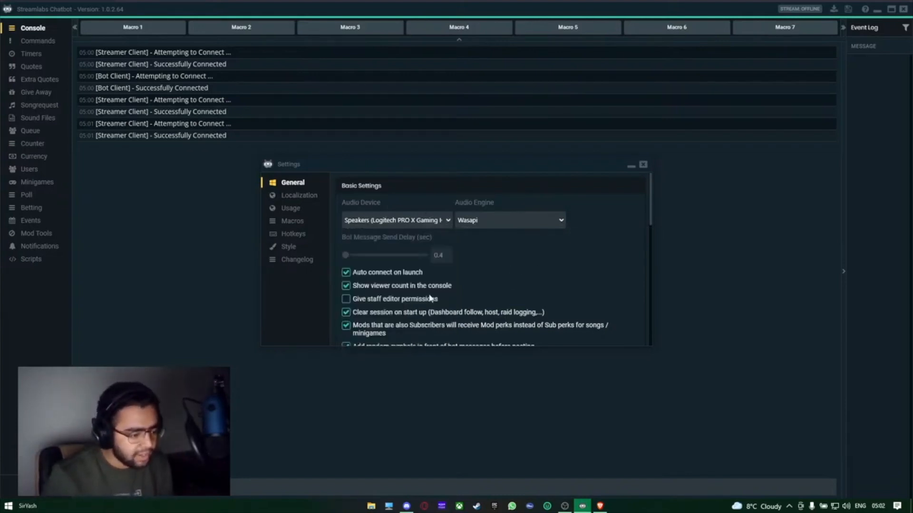
drag(649, 209, 654, 229)
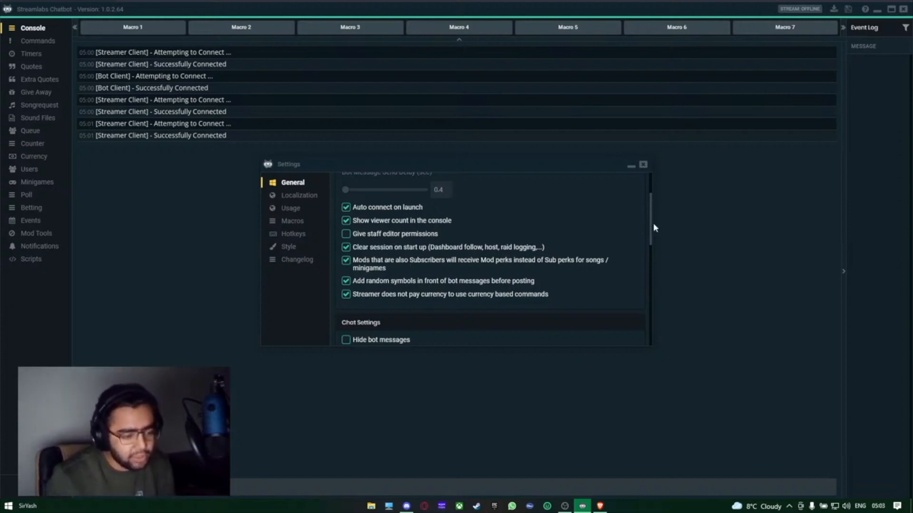
drag(648, 226, 643, 262)
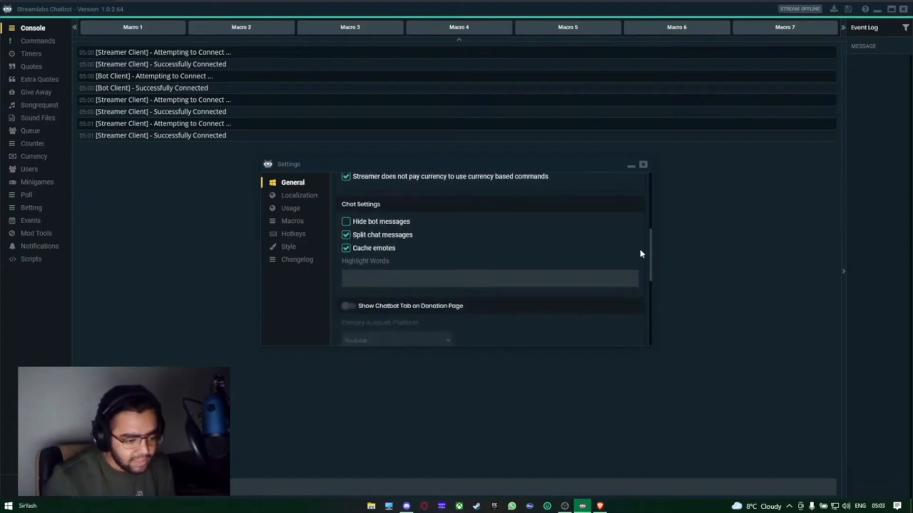
drag(651, 268, 655, 333)
Examine the Localization message templates for commands, timers, quotes, betting, currency, polls, song requests, death counter and queue.
click(296, 199)
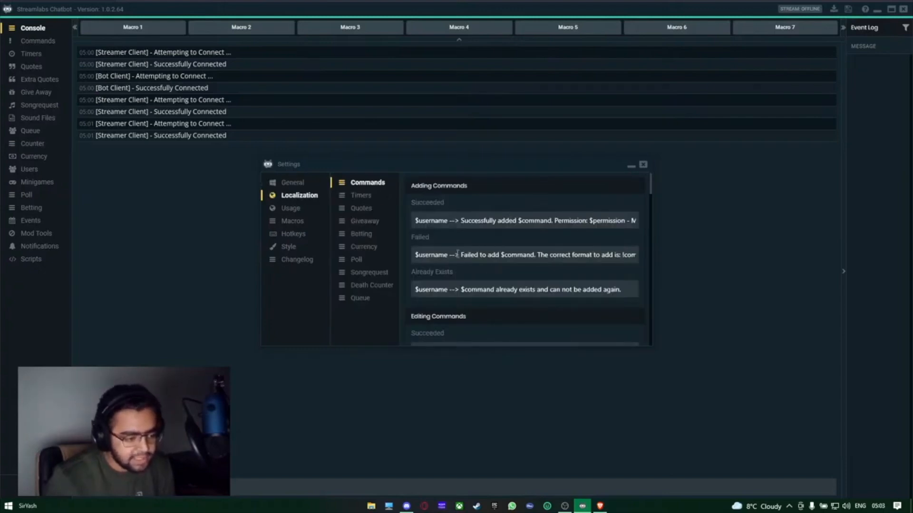
click(498, 221)
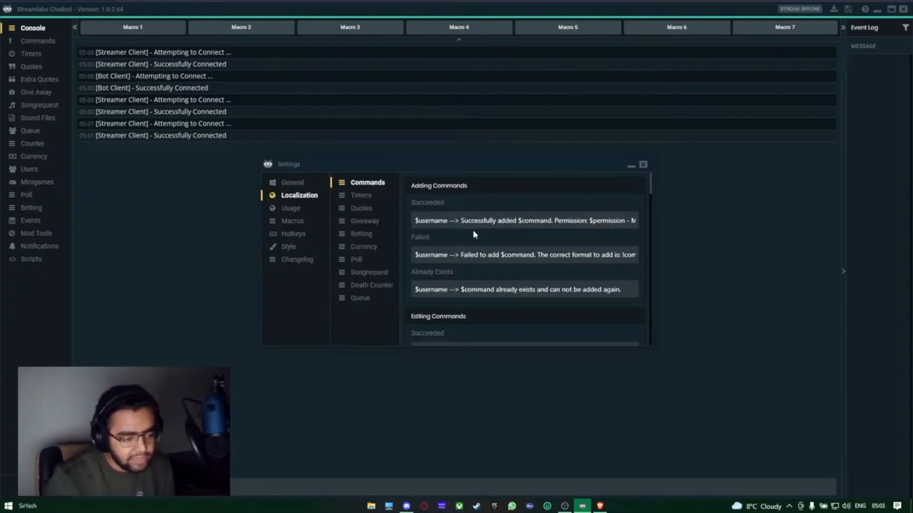
click(365, 196)
click(364, 209)
click(371, 236)
click(365, 247)
click(357, 260)
click(368, 273)
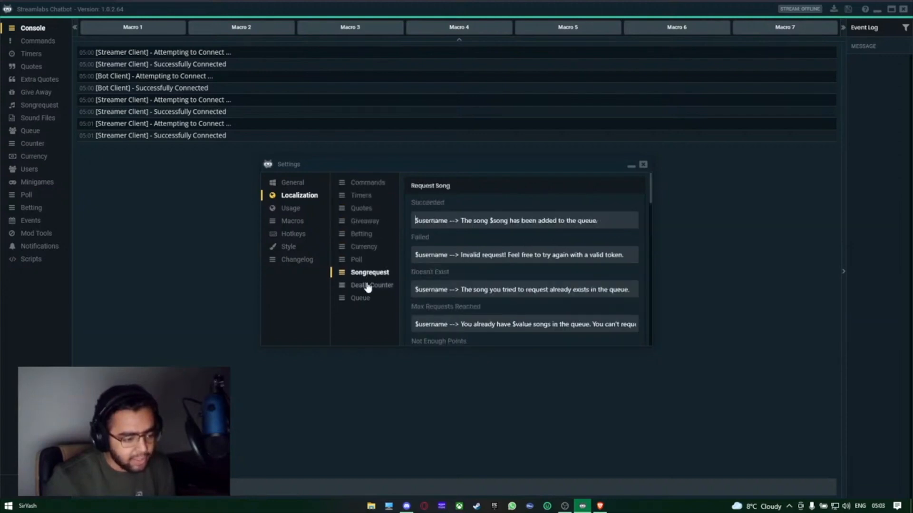
click(369, 286)
click(362, 304)
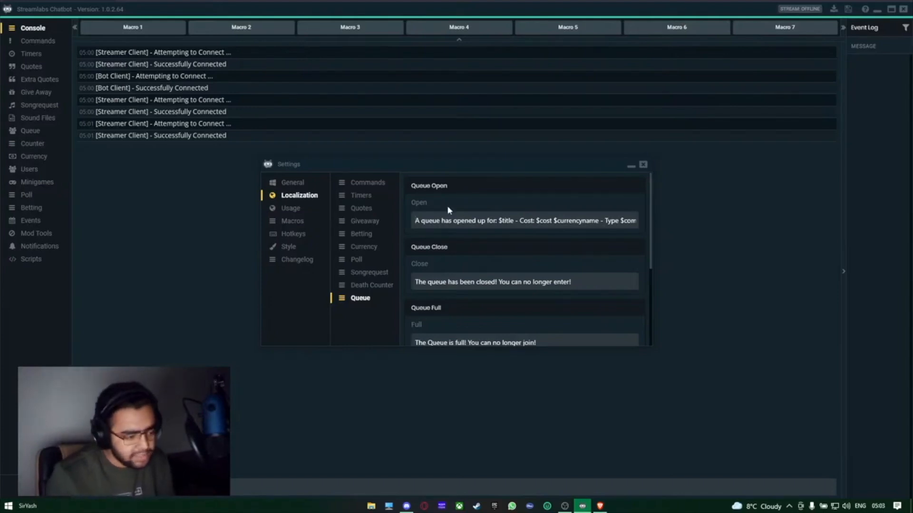
click(364, 186)
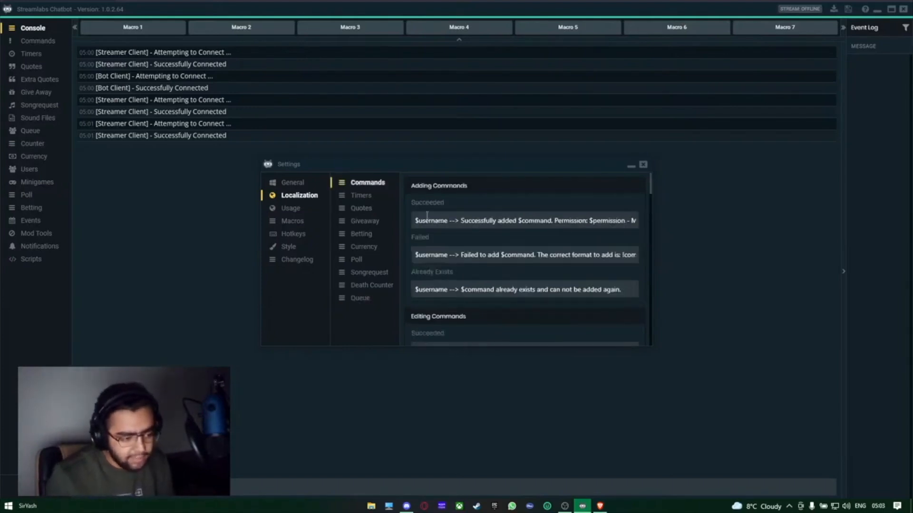
Look through the Usage, Macros, Hotkeys and Style settings, then close the settings window.
click(295, 209)
click(292, 222)
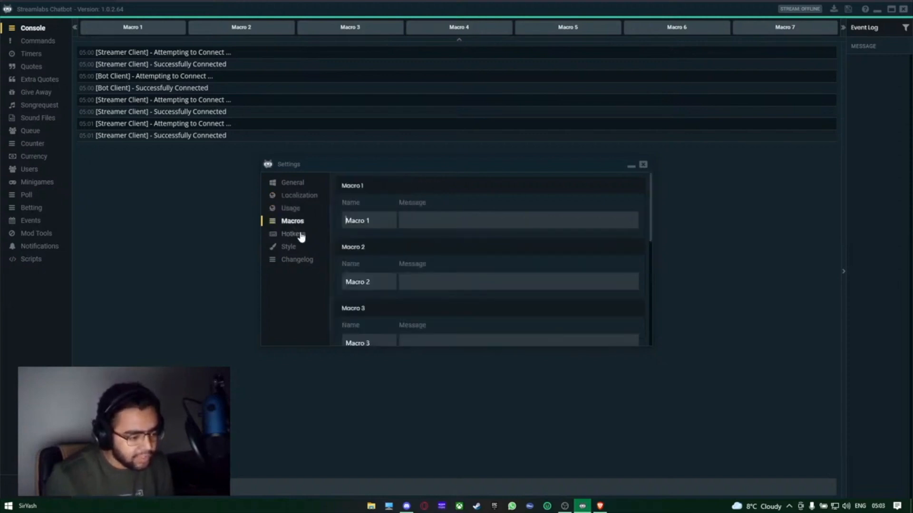
click(296, 234)
scroll(405, 245, down, 4)
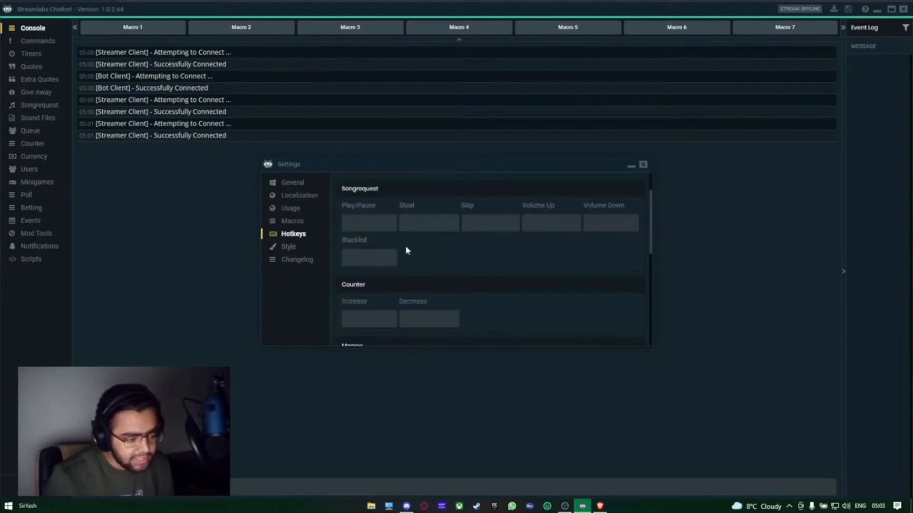
scroll(392, 272, down, 1)
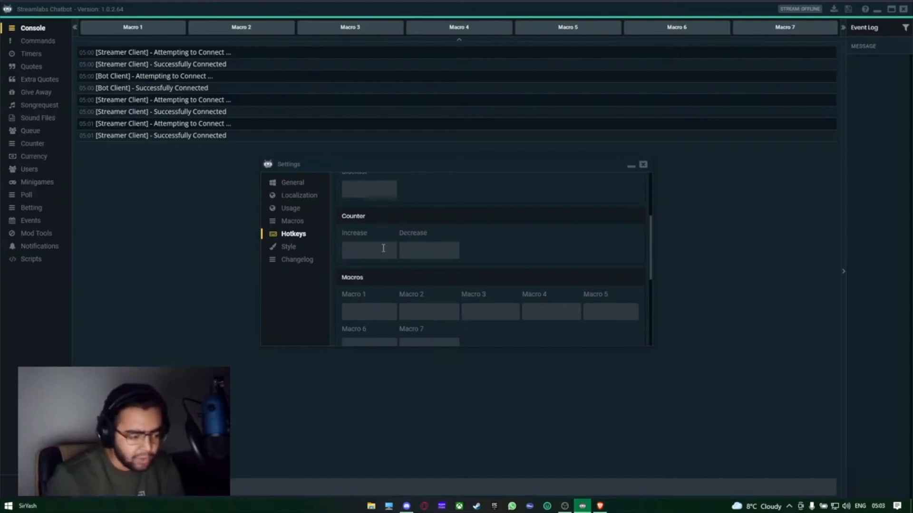
click(288, 247)
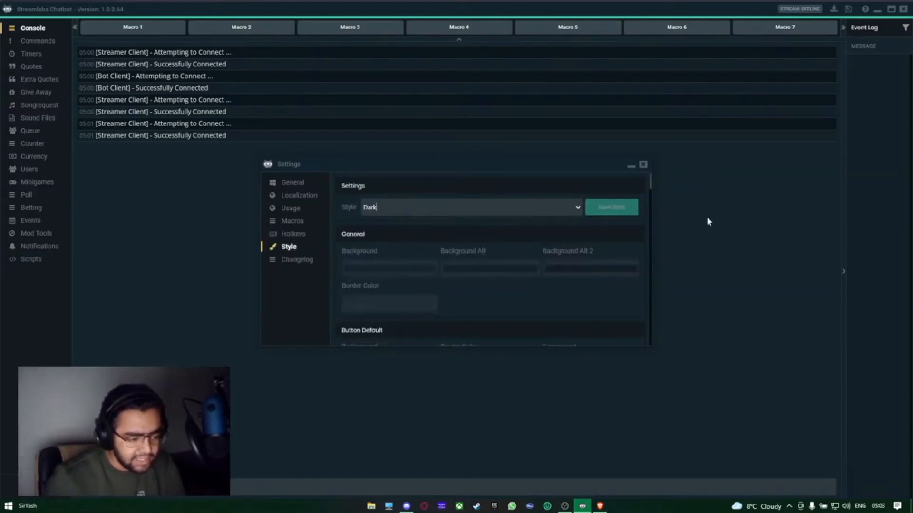
click(644, 166)
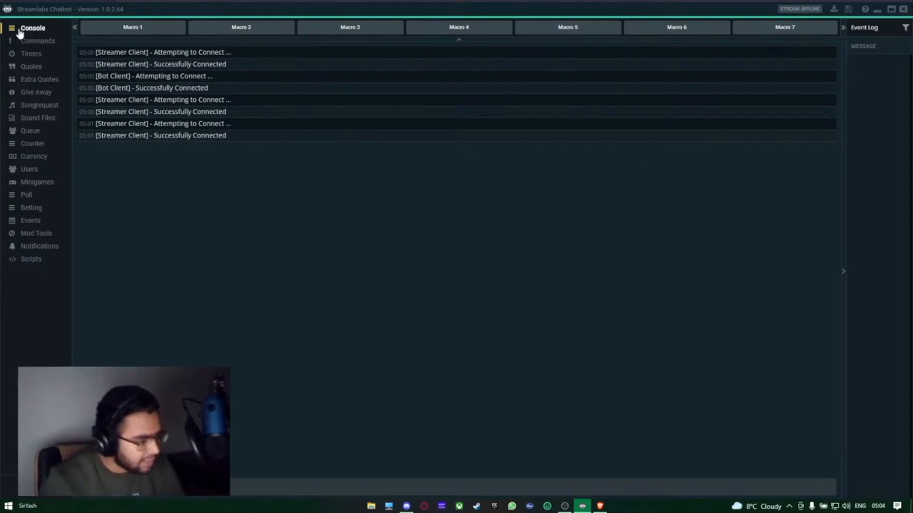
Start a new chat command named "lovely", leaving its cost at 0.
click(28, 42)
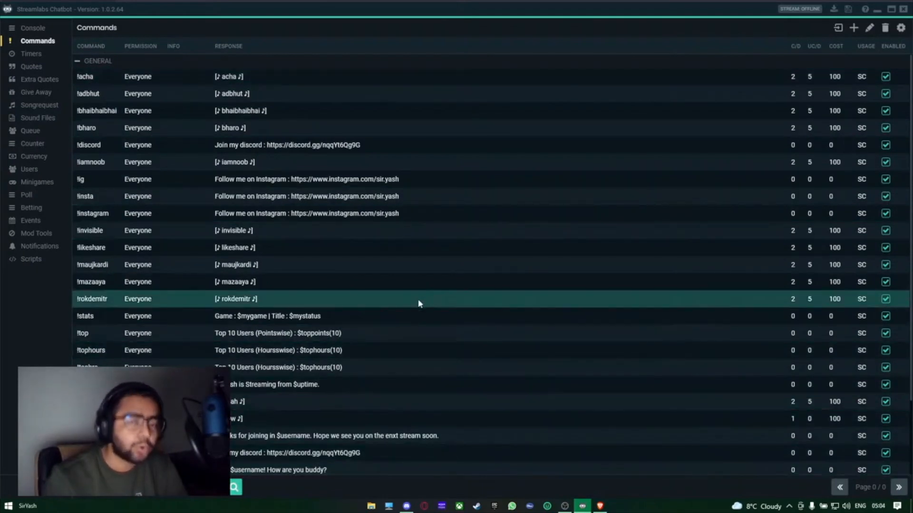
click(854, 28)
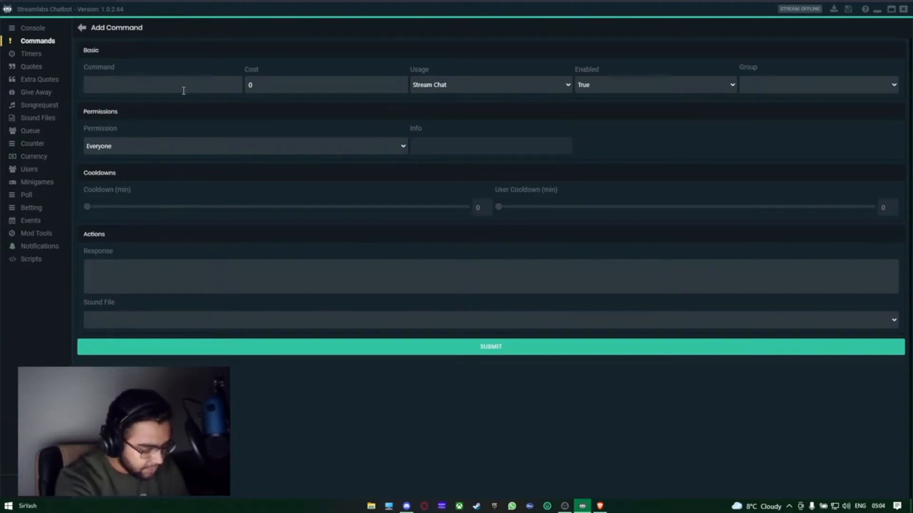
text(lovely)
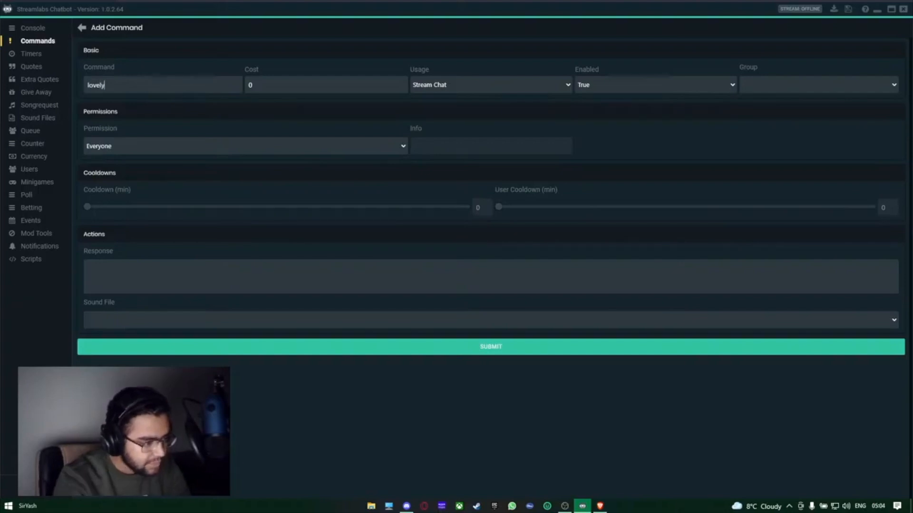
click(269, 88)
double_click(258, 87)
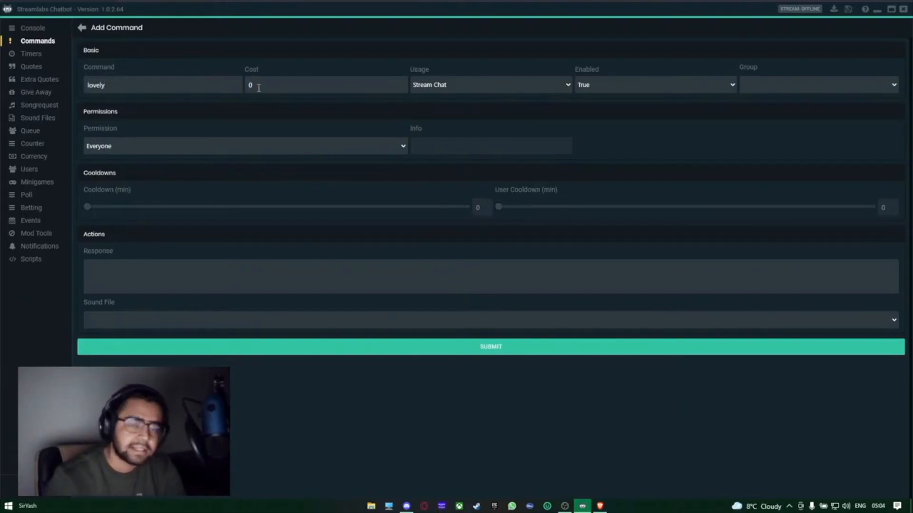
click(191, 90)
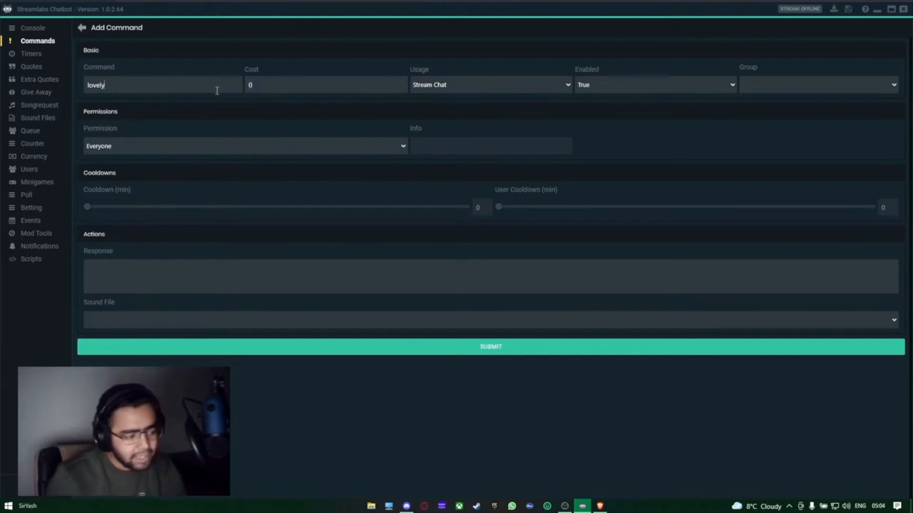
Choose Stream Chat as the new command's usage, True for enabled and Everyone as its permission.
click(488, 84)
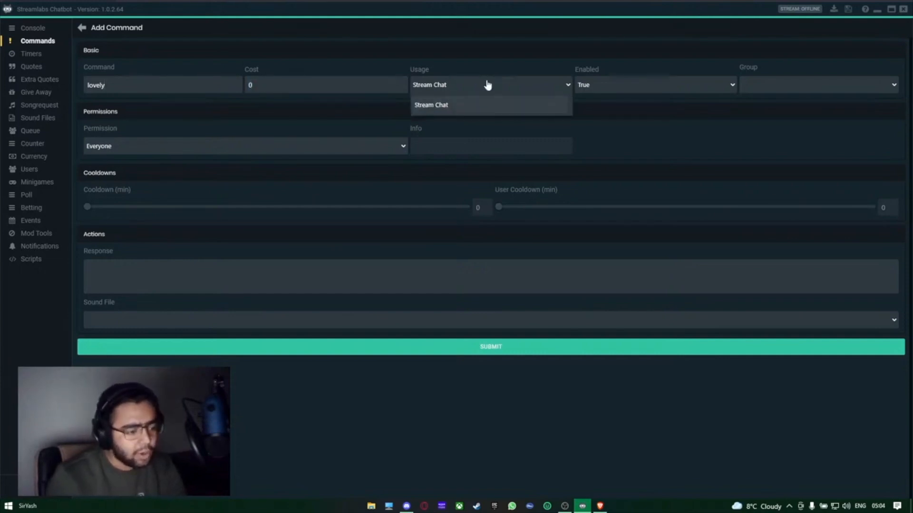
click(462, 104)
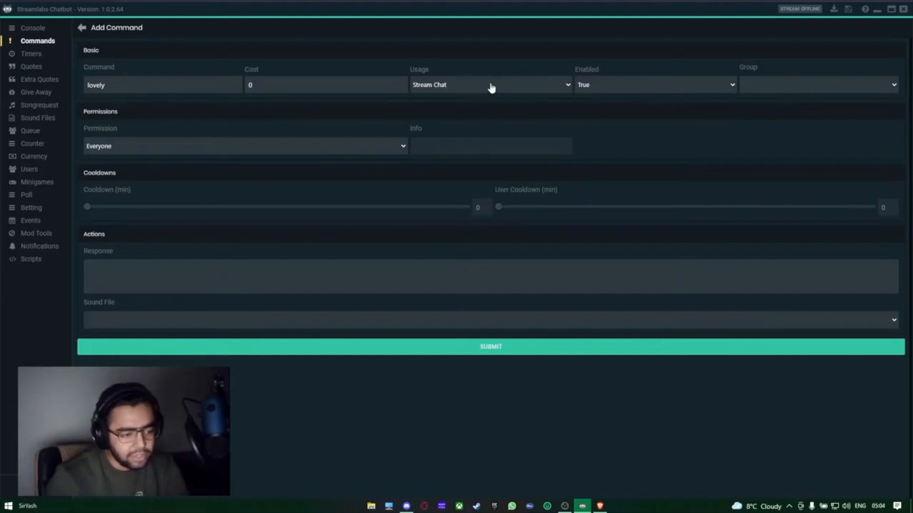
click(611, 85)
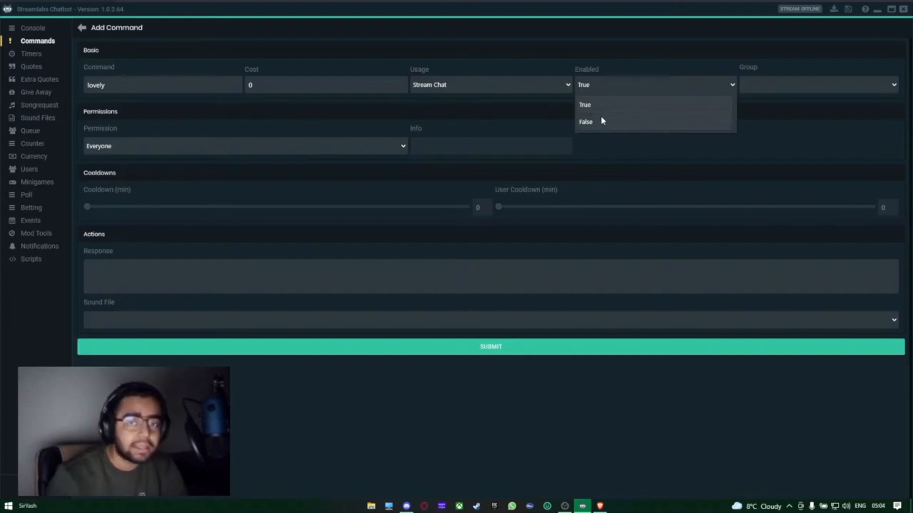
click(607, 105)
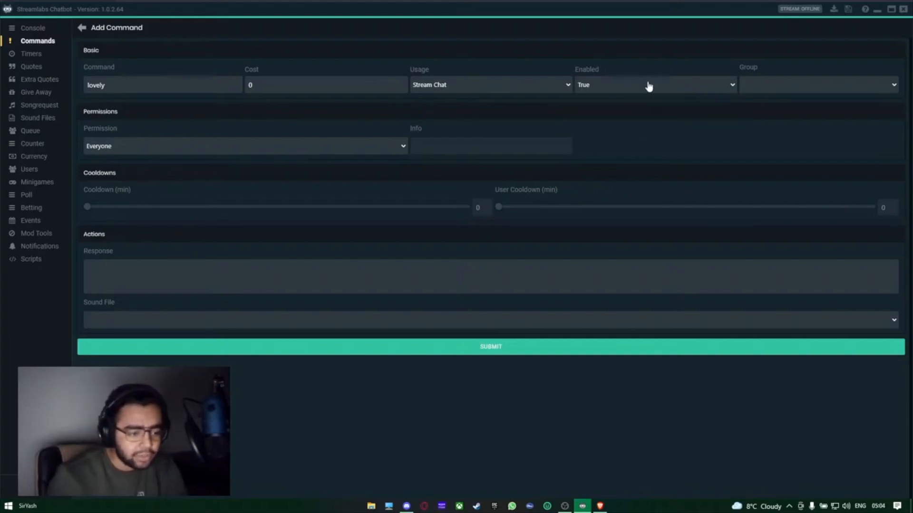
click(201, 151)
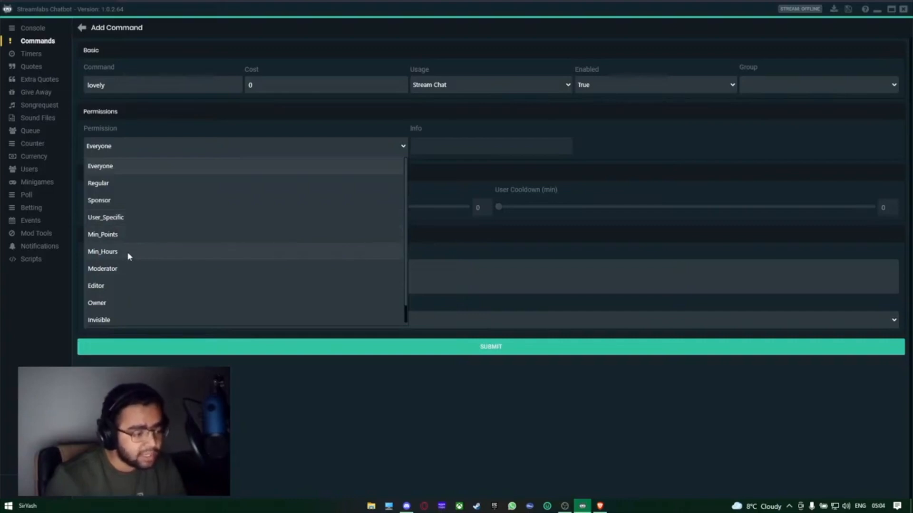
scroll(153, 292, down, 1)
scroll(207, 196, up, 1)
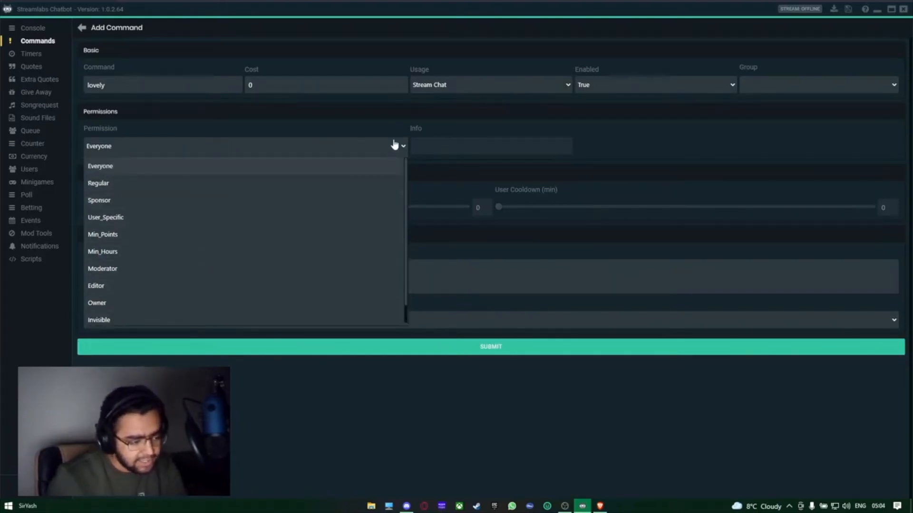
click(266, 165)
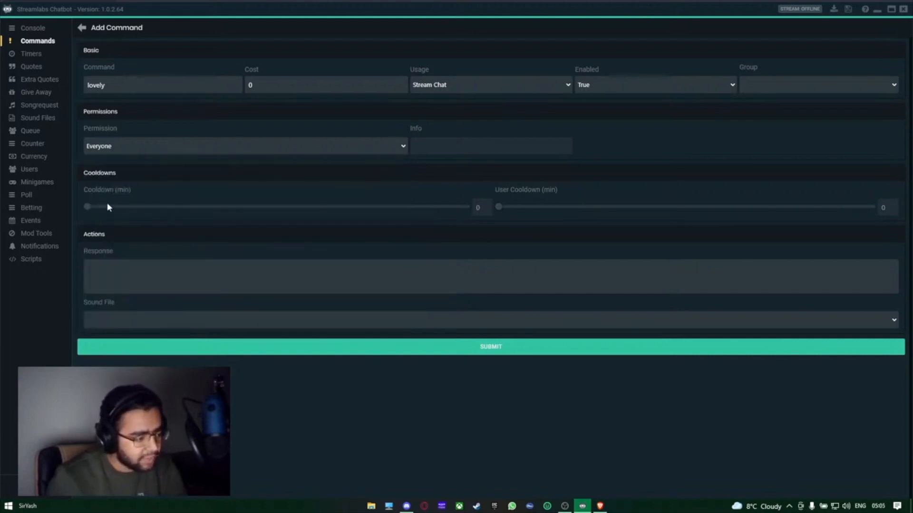
Set both the general cooldown and the user cooldown of the new command to 1 minute.
drag(87, 209, 95, 212)
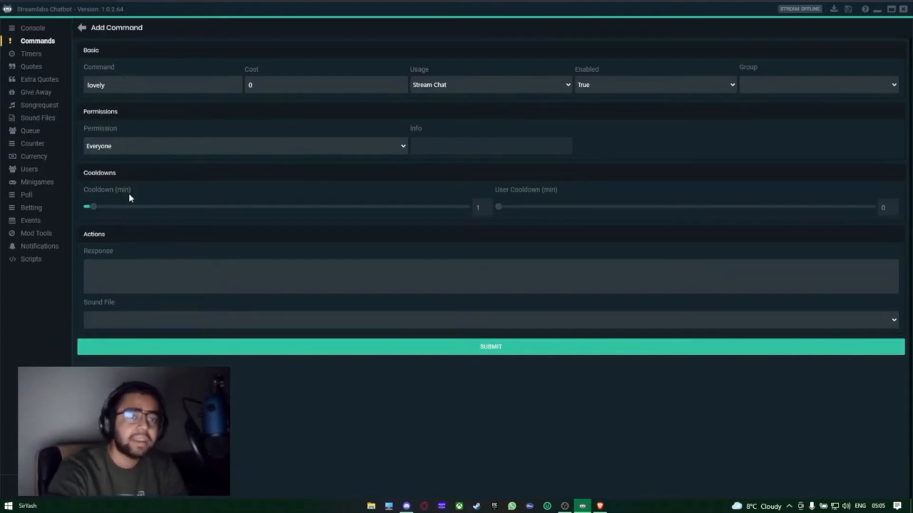
drag(95, 208, 85, 210)
drag(500, 213, 506, 213)
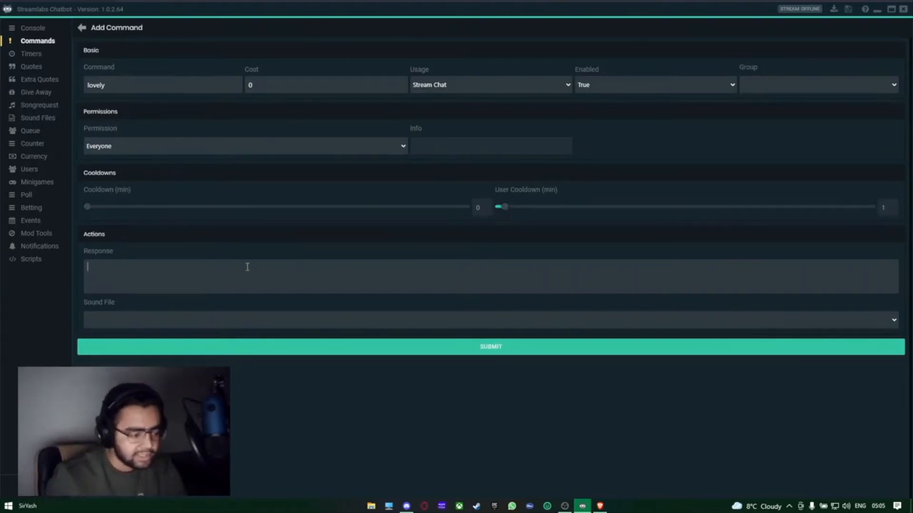
drag(87, 208, 93, 211)
Write "Thanks $username ." as the command's response and submit the command.
click(234, 266)
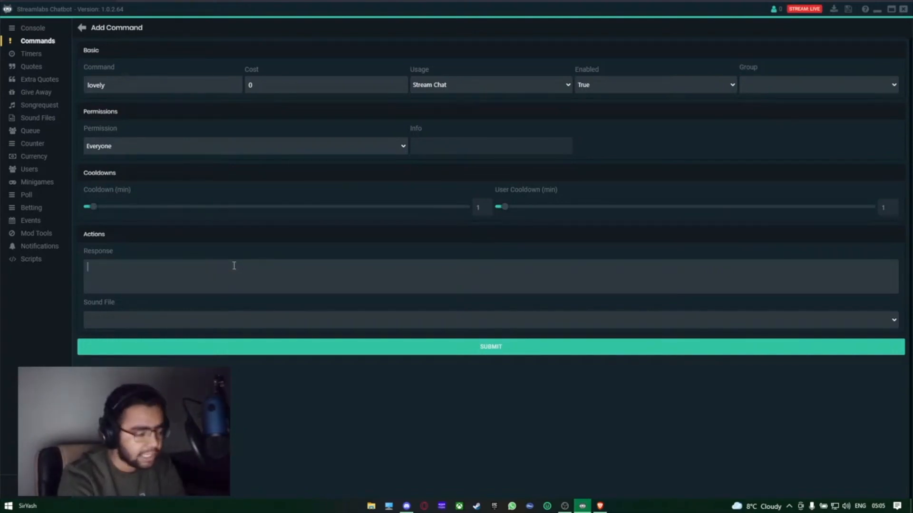
text(Thanks $)
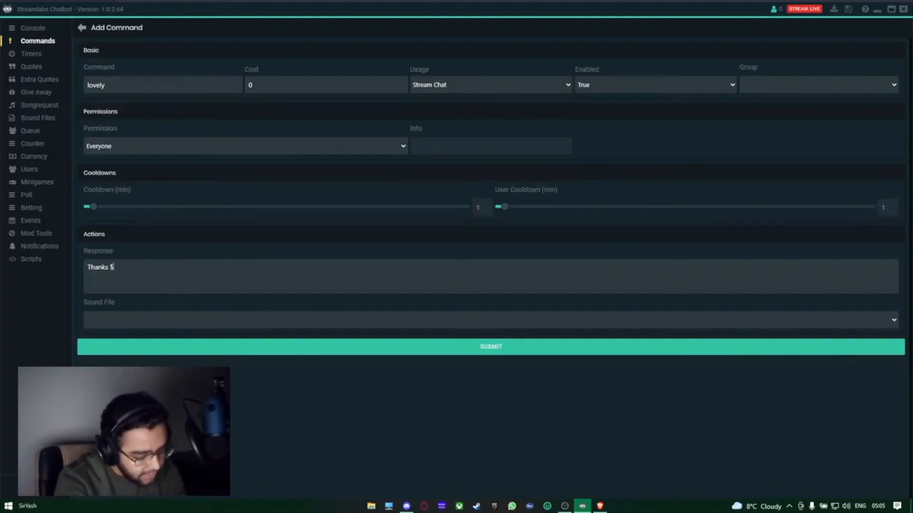
text(username)
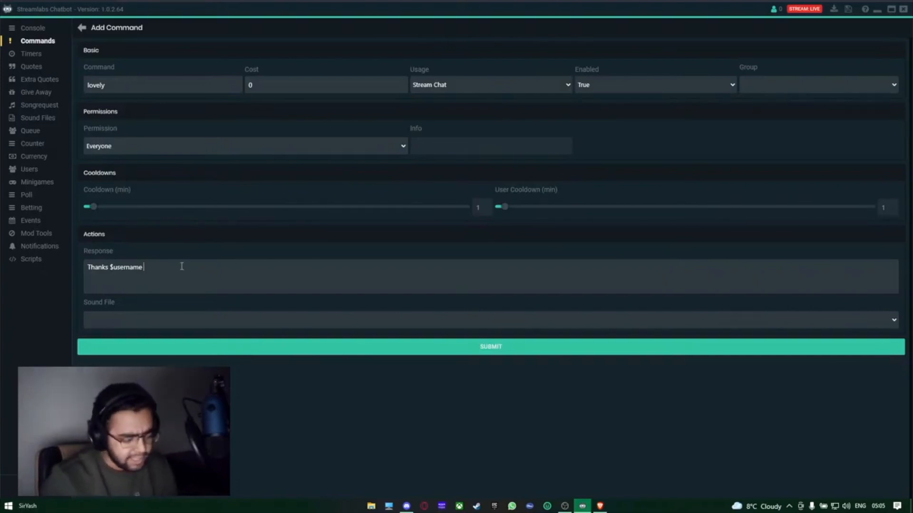
text(.)
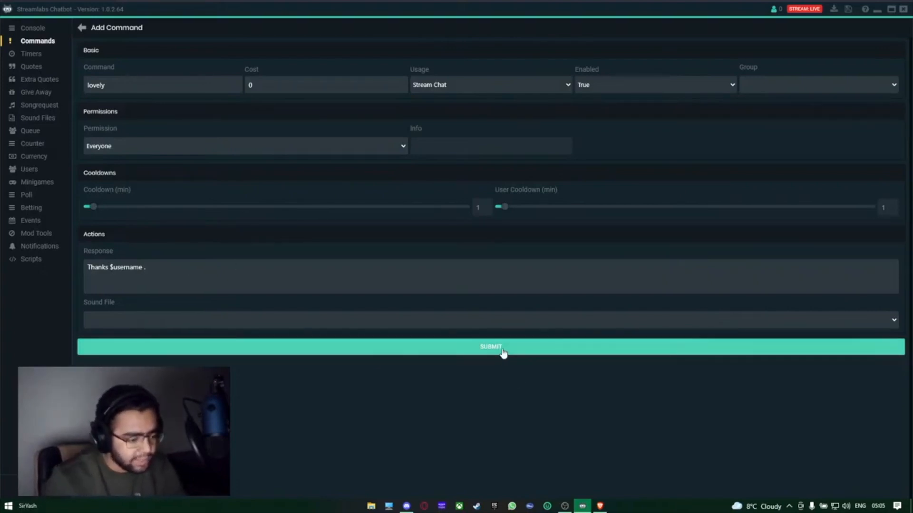
click(503, 353)
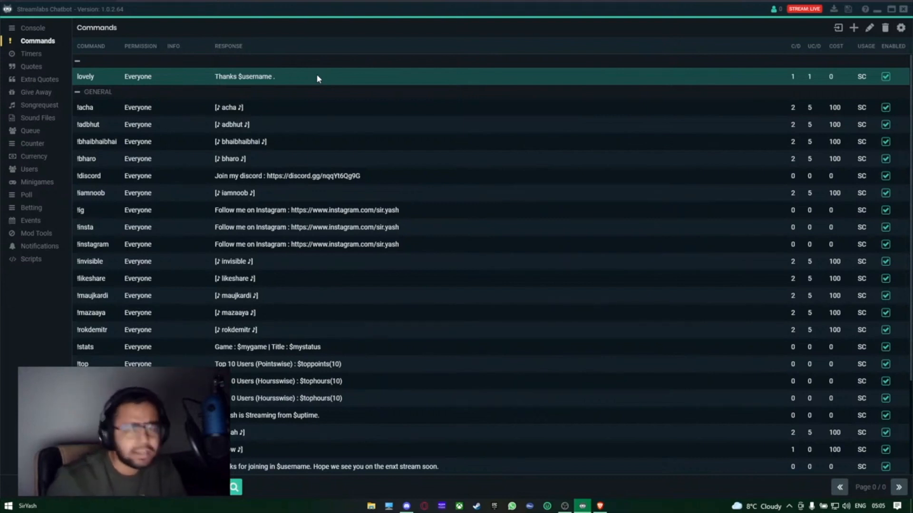
Edit the lovely command, set its cost to 5 and submit the change.
right_click(283, 77)
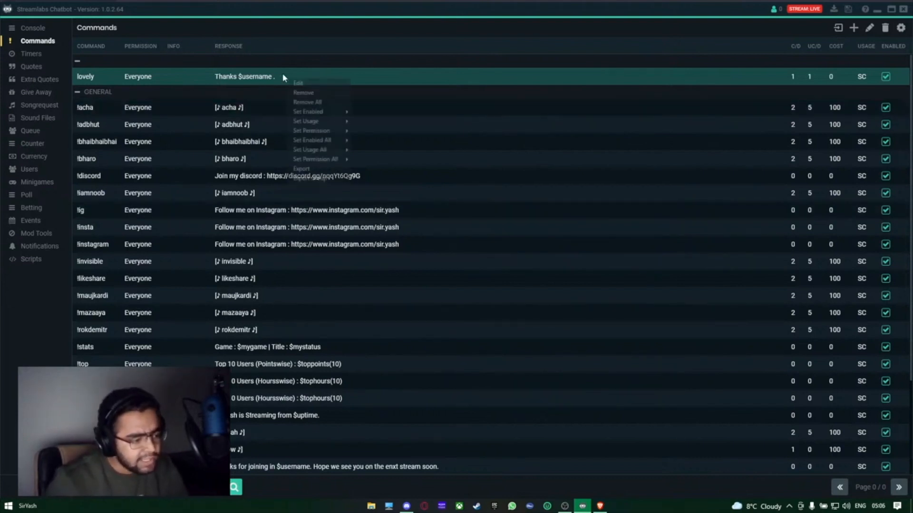
click(304, 84)
click(269, 84)
text(5)
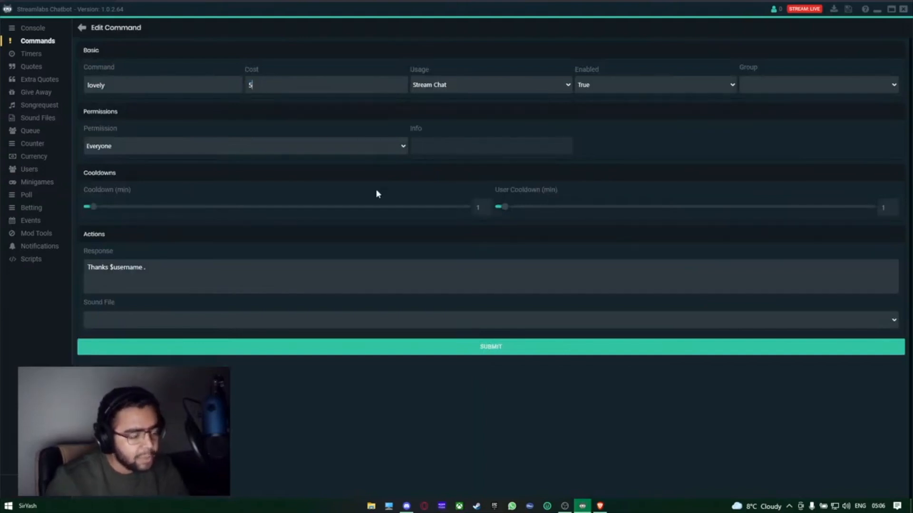
click(403, 352)
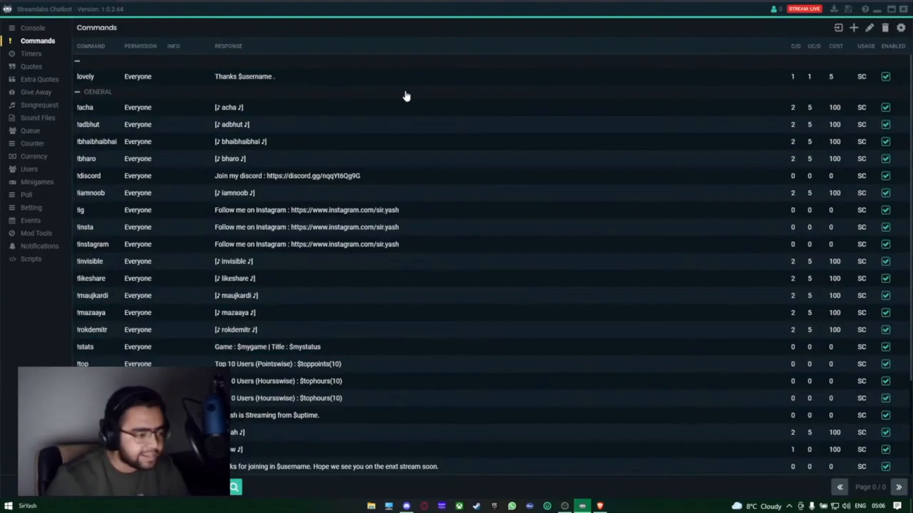
Delete the lovely command from the commands list and confirm the deletion.
click(813, 79)
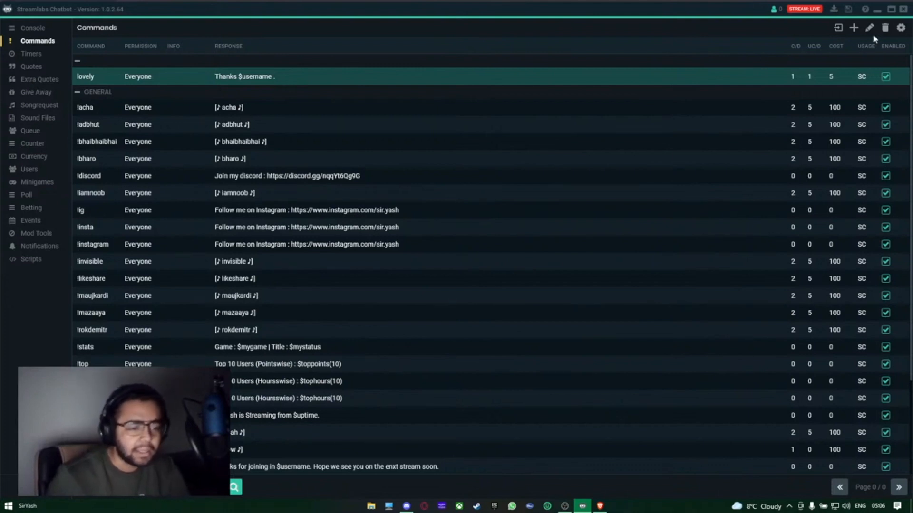
click(884, 30)
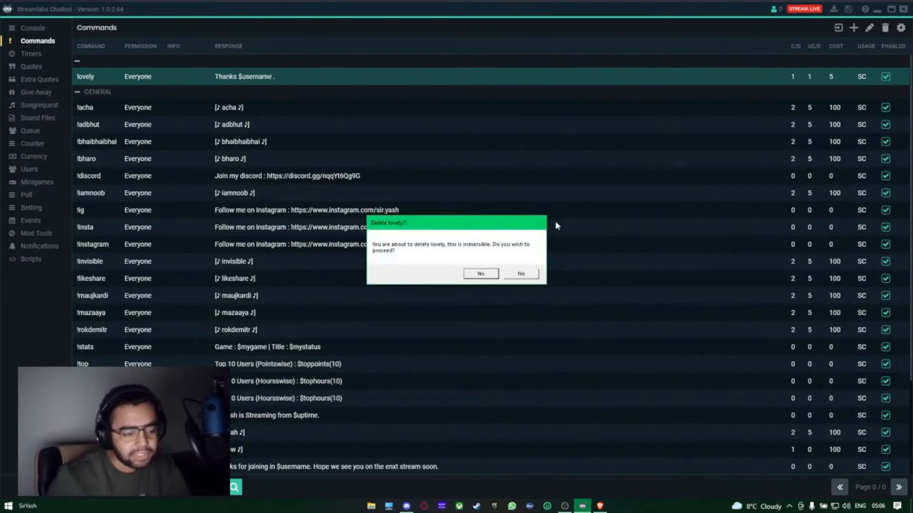
click(478, 277)
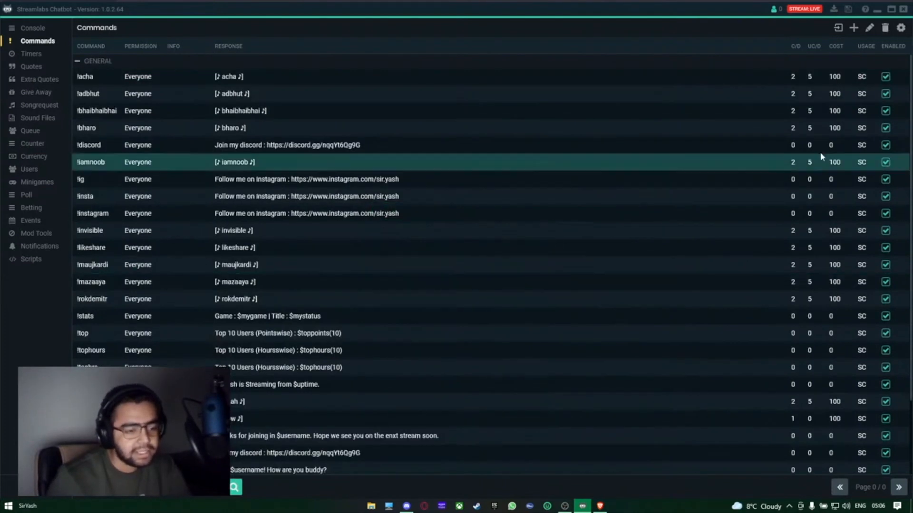
Review the Global Command Settings, including the cooldown, cost and permission messages and the sound file options.
click(901, 28)
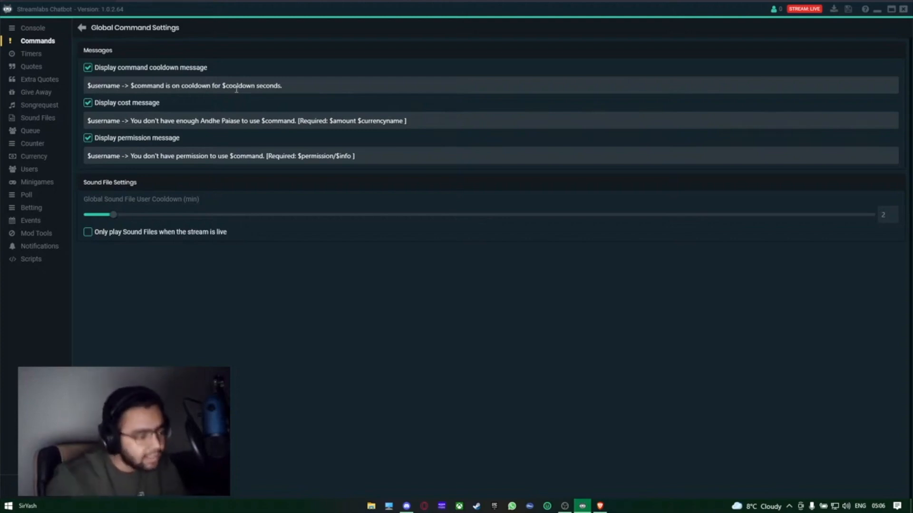
drag(211, 88, 117, 91)
click(142, 88)
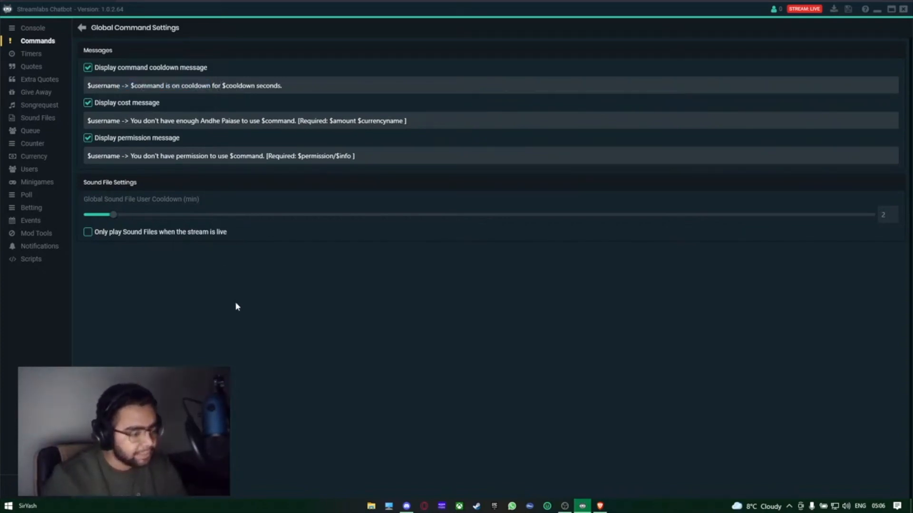
Start a new chat timer named "subscribe".
click(36, 56)
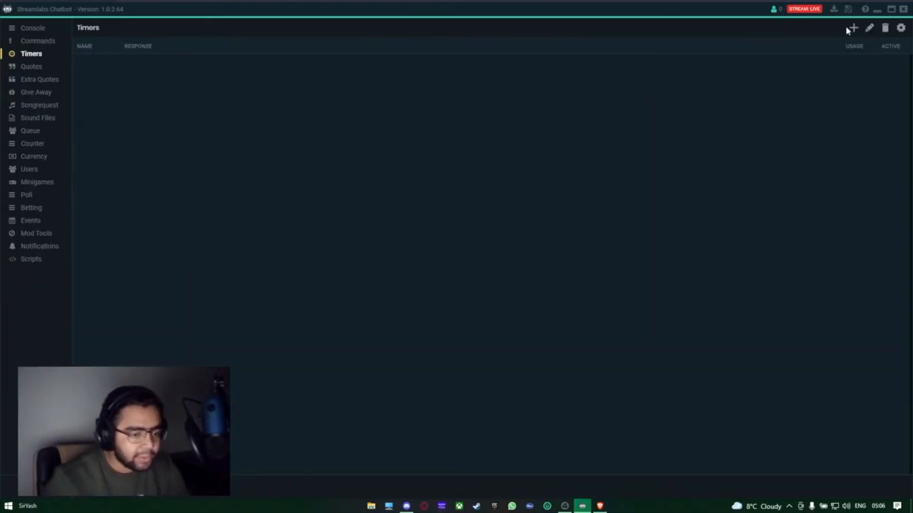
click(852, 28)
click(191, 68)
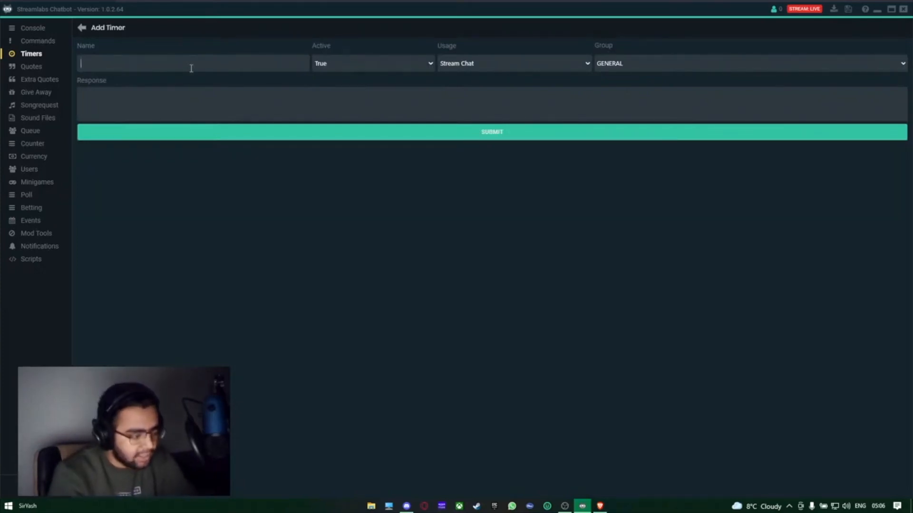
text(subscribe)
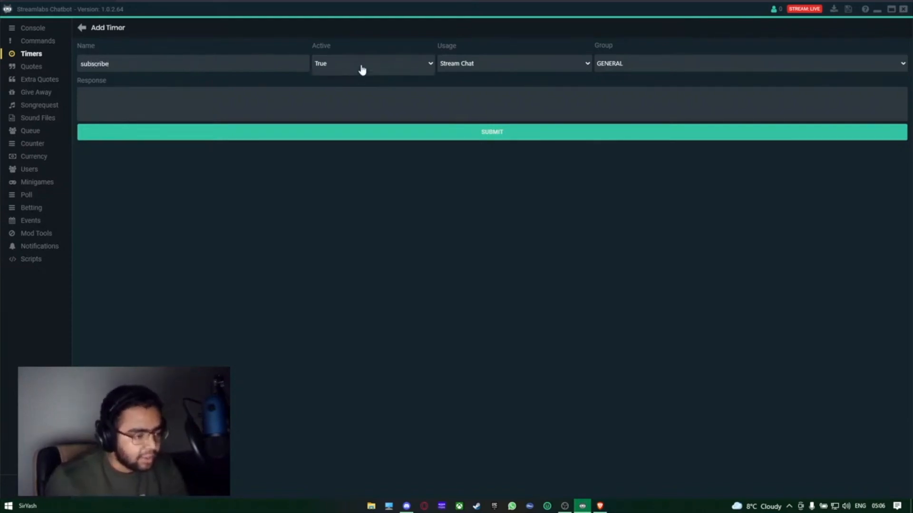
Write "Subscribe to my channel and also like the stream." as the timer's response and submit the timer.
click(417, 99)
text(Subsc)
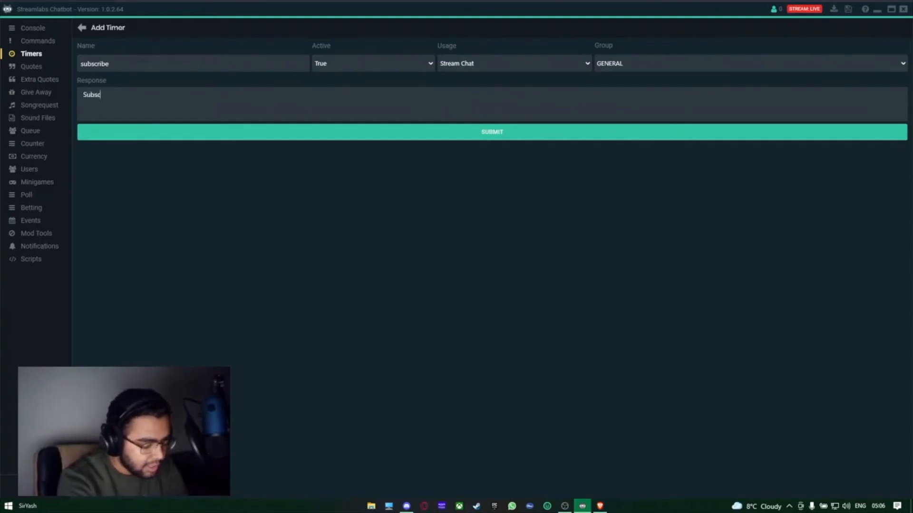
text(ribe to my cha)
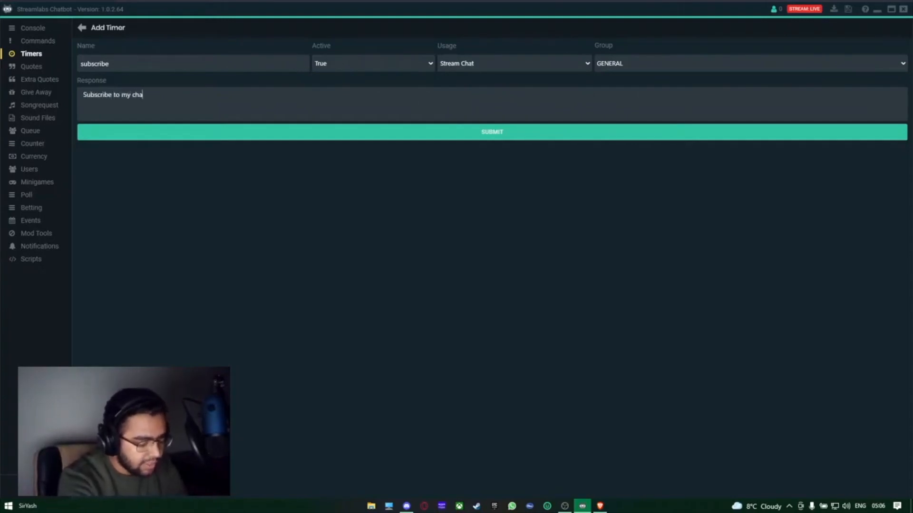
text(nnel and )
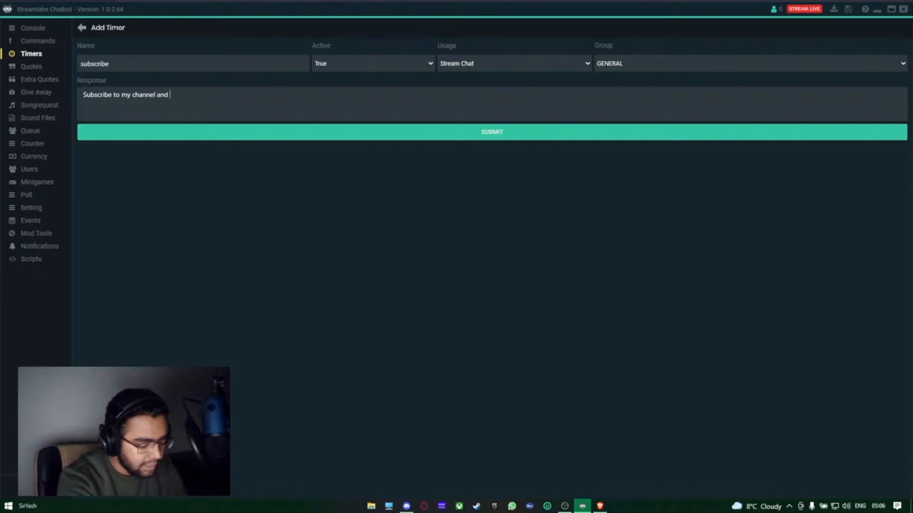
text(also like the stream.)
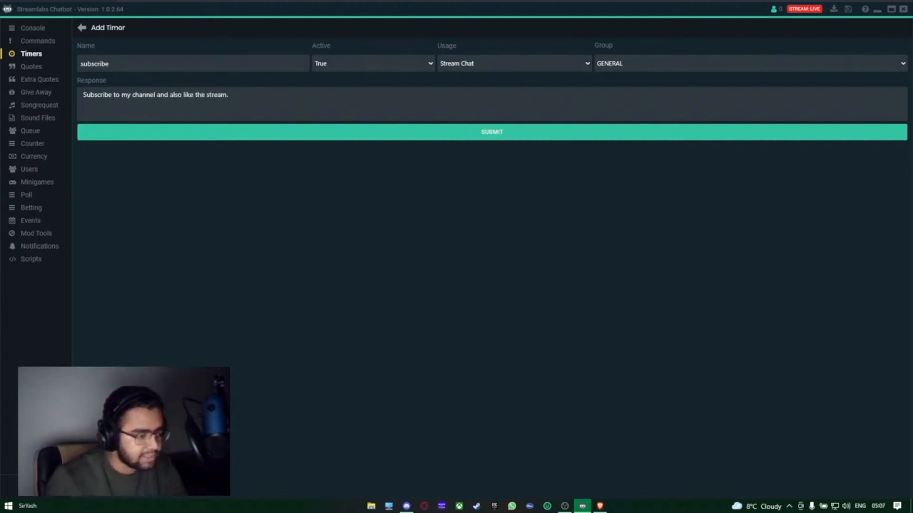
click(459, 132)
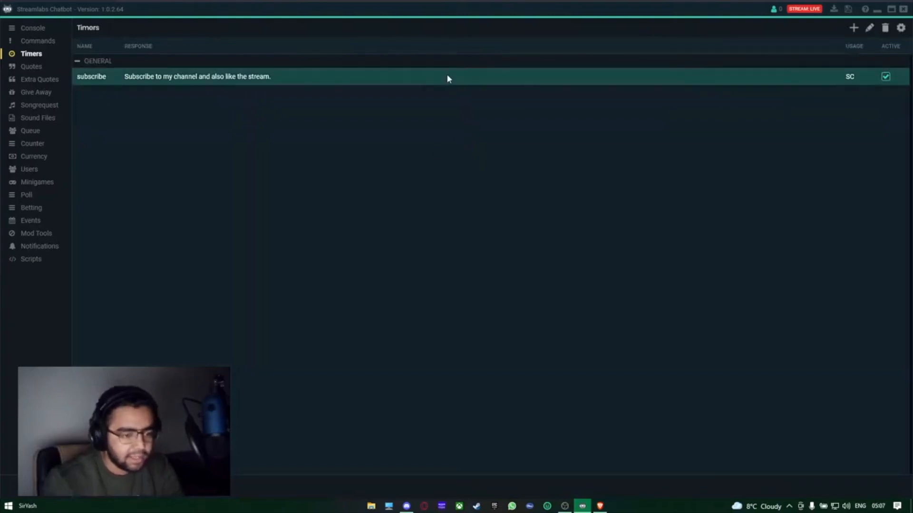
right_click(779, 80)
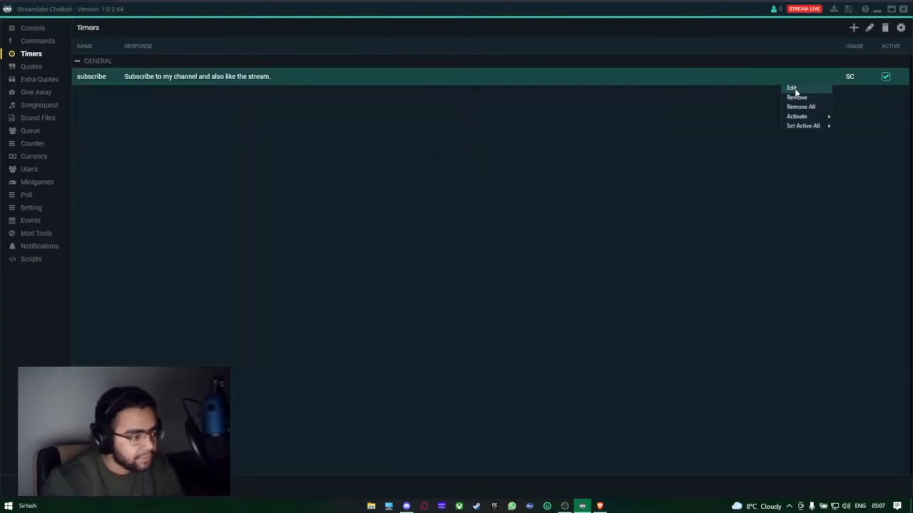
click(793, 88)
click(503, 132)
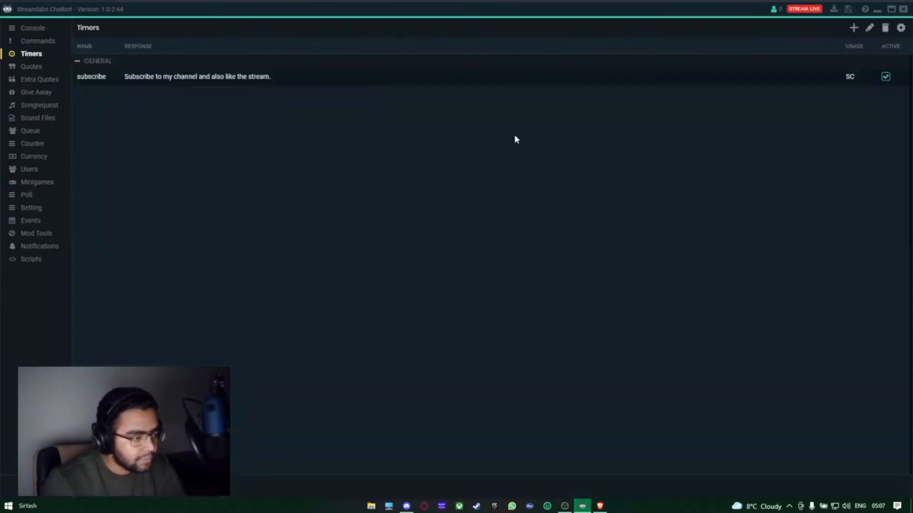
Set the global timer interval to 29 minutes and the minimum chat lines to 18.
click(899, 29)
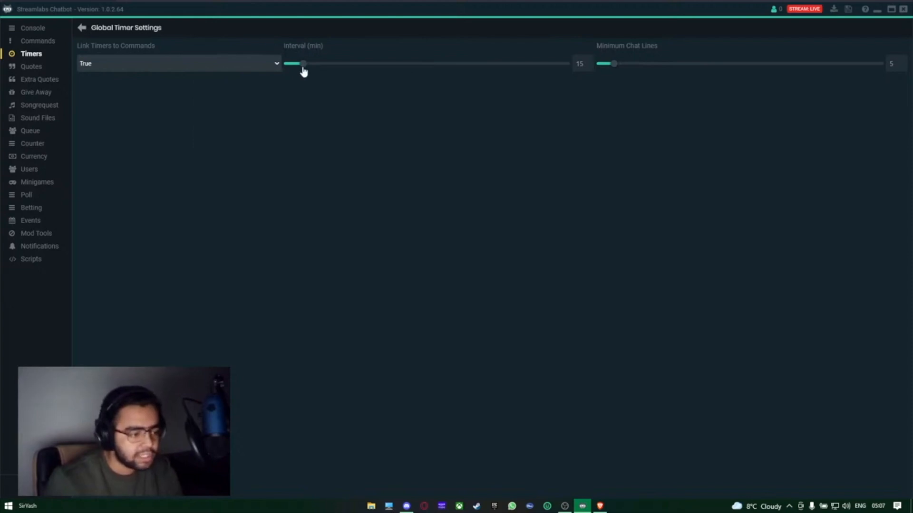
drag(305, 71, 326, 69)
drag(618, 67, 649, 66)
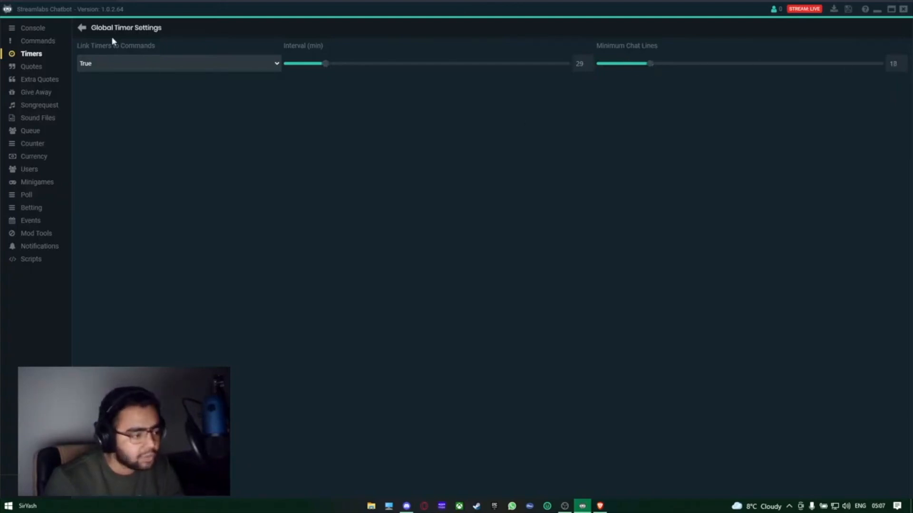
click(82, 27)
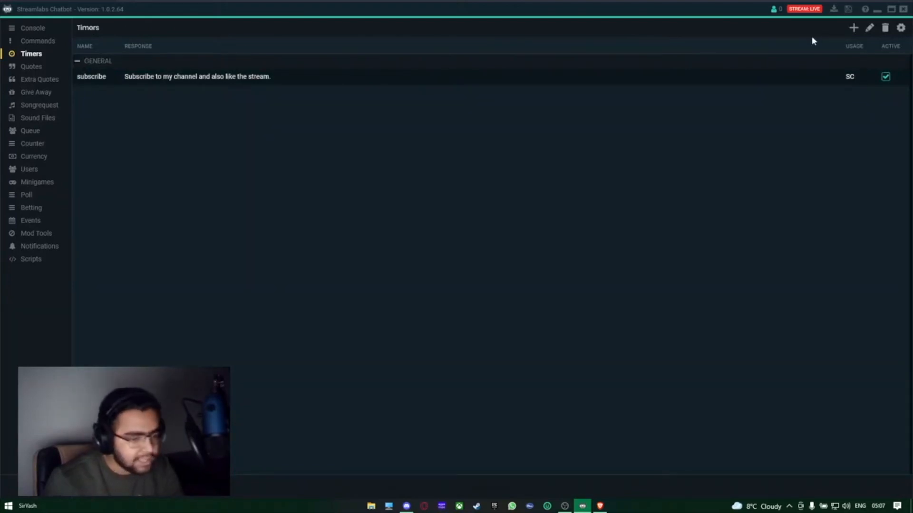
click(854, 30)
click(87, 29)
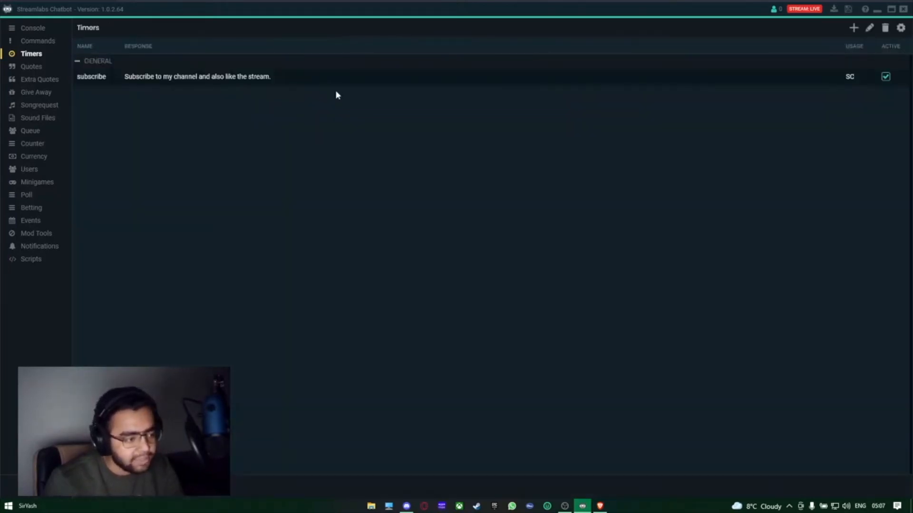
right_click(339, 85)
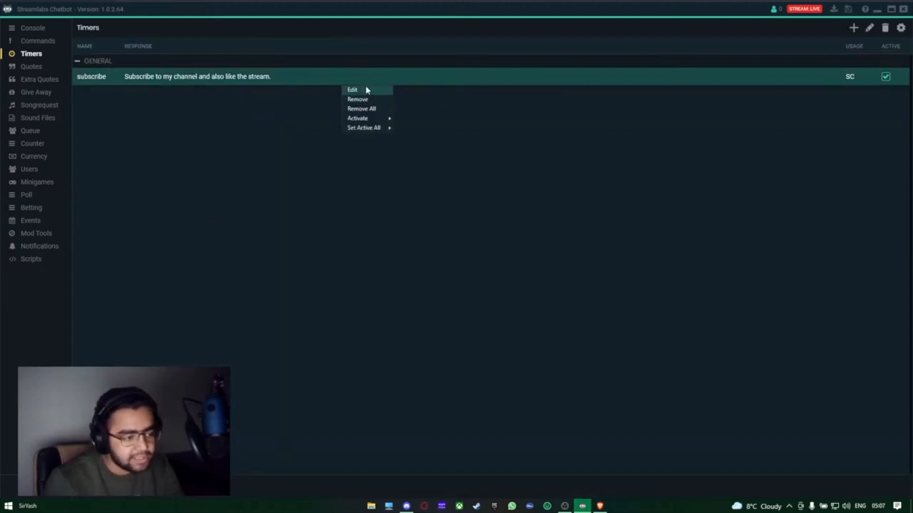
click(620, 139)
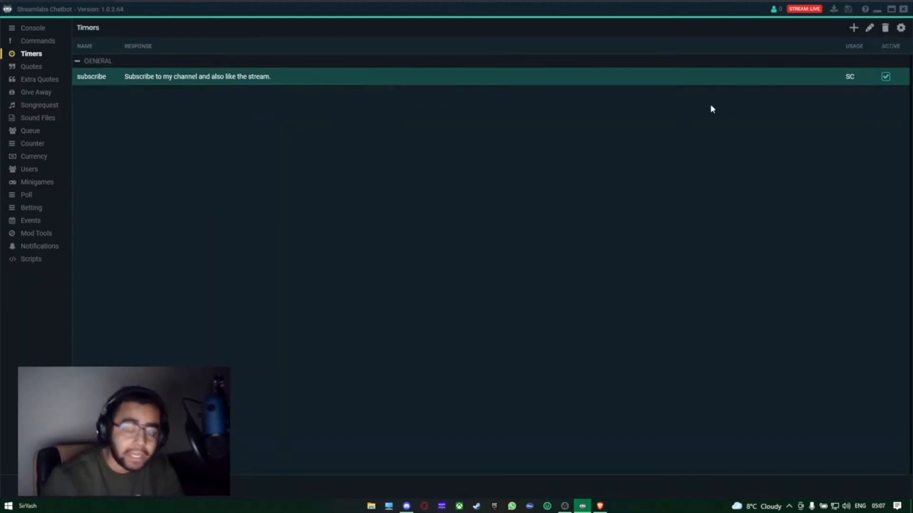
Deactivate the subscribe timer and activate it again.
right_click(697, 77)
click(886, 80)
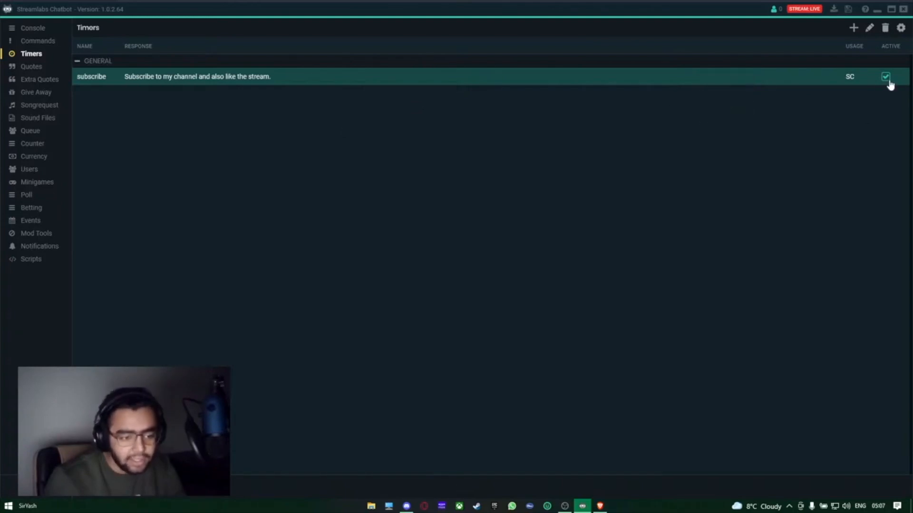
click(887, 79)
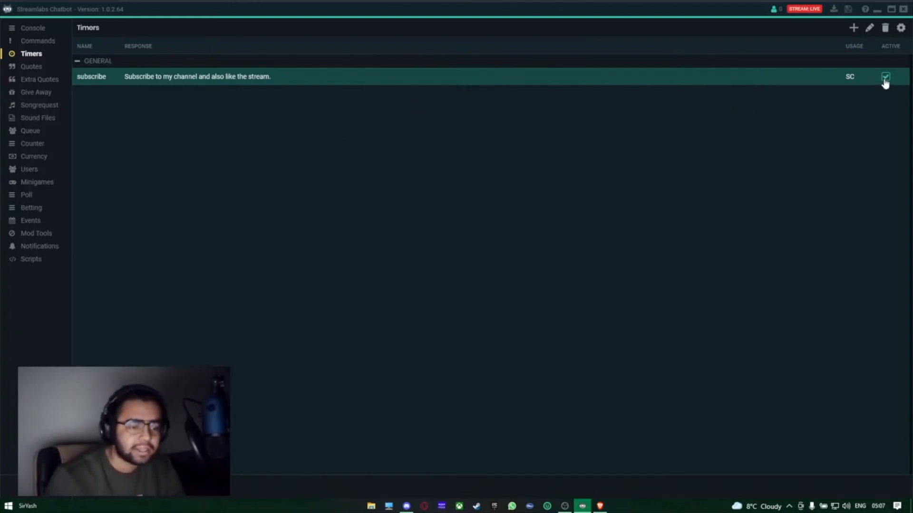
Switch the Quotes feature on and off again, and view the Extra Quotes list.
click(45, 67)
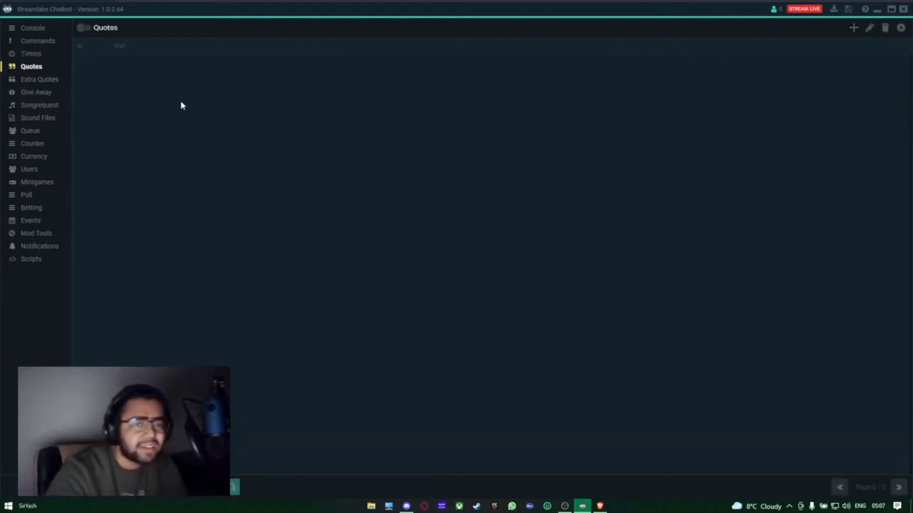
click(86, 28)
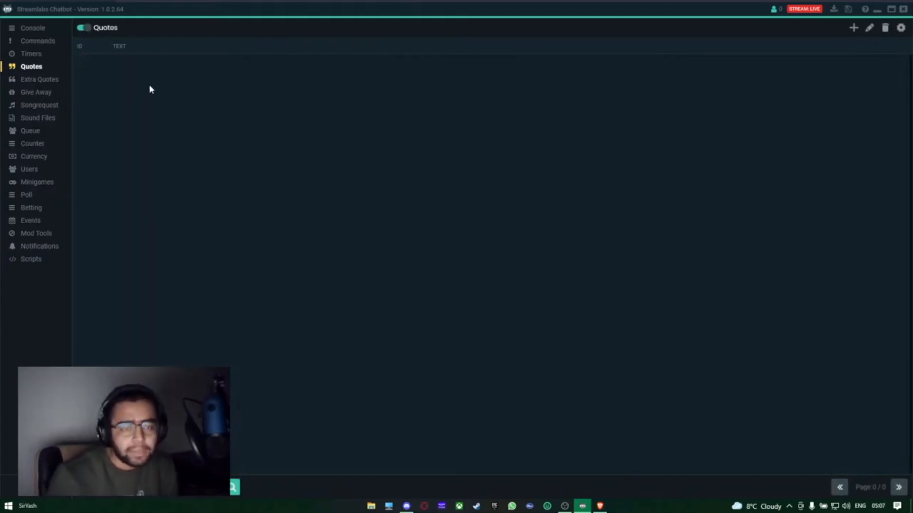
click(83, 30)
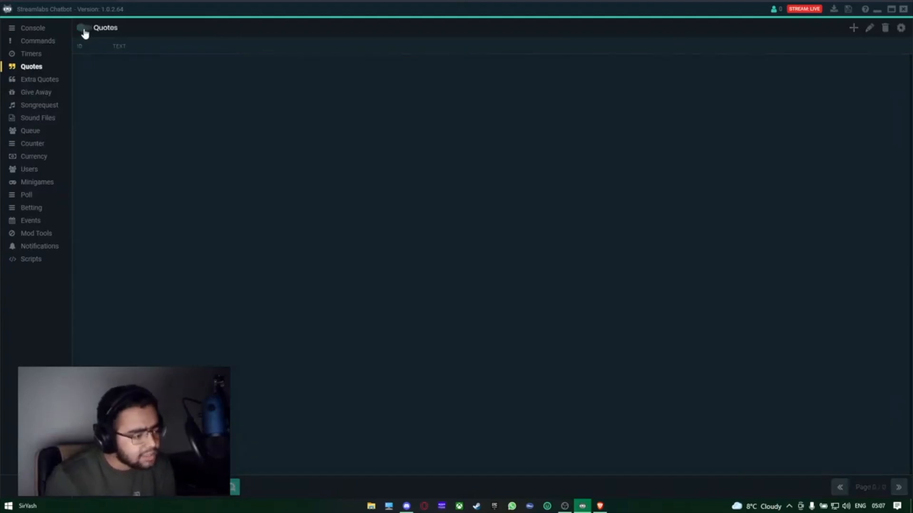
click(46, 82)
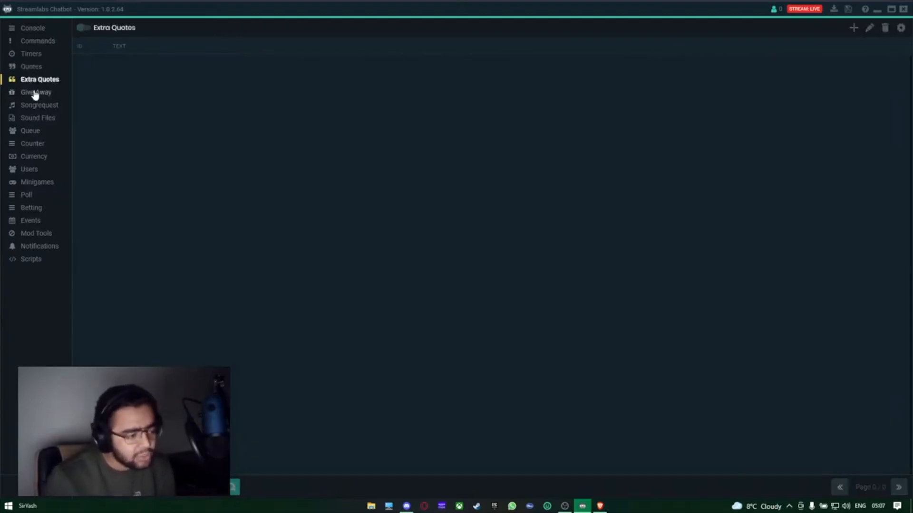
Set the giveaway prize to "tshirt" and choose Everyone as the join permission.
click(35, 92)
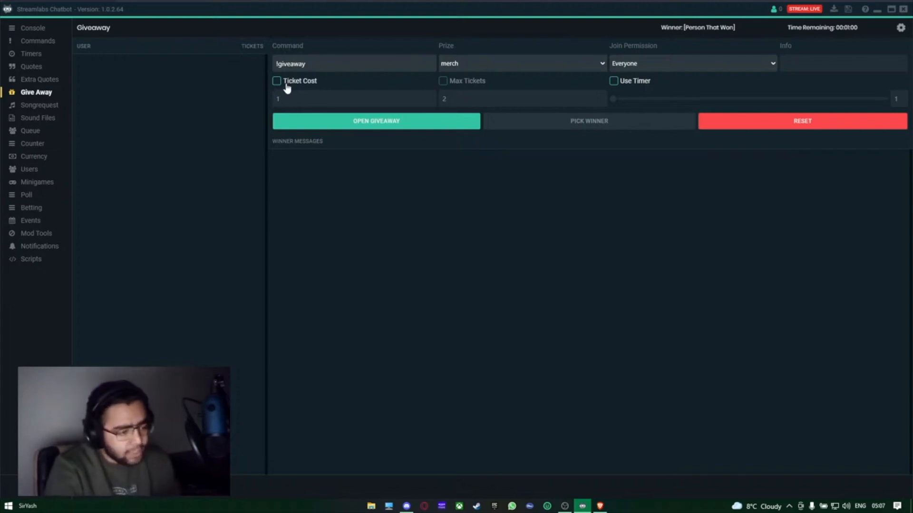
click(310, 62)
drag(310, 62, 275, 64)
click(283, 65)
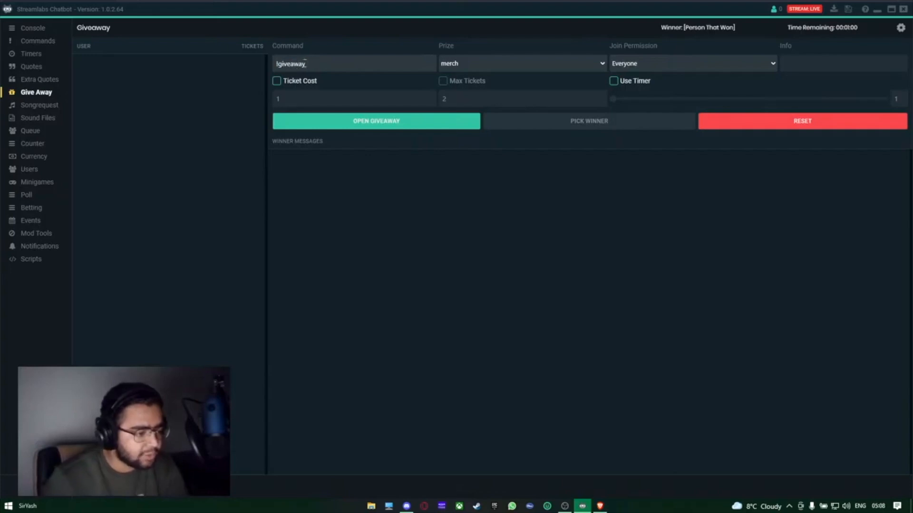
drag(484, 60, 443, 68)
text(tshirt)
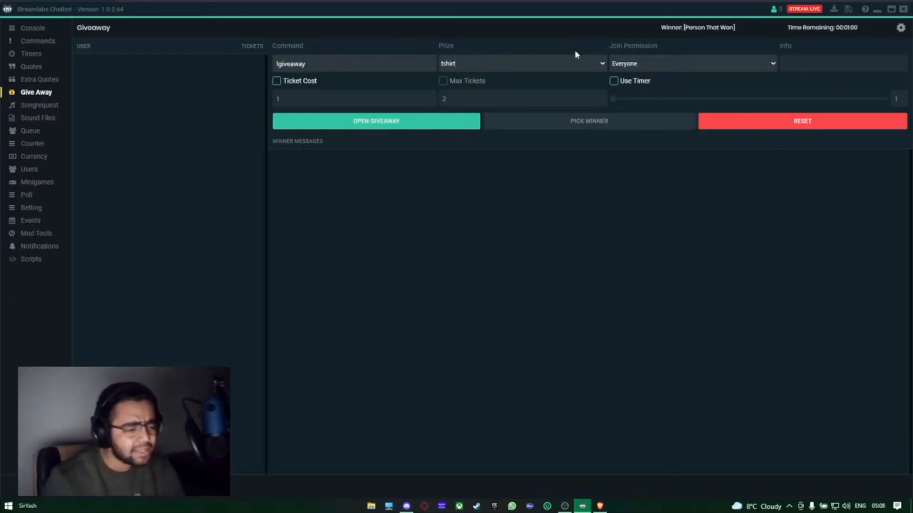
click(676, 64)
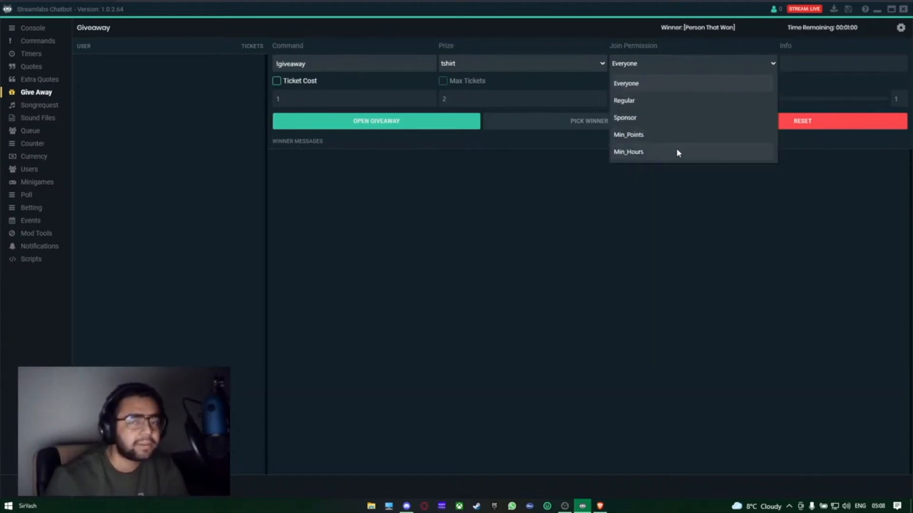
click(698, 85)
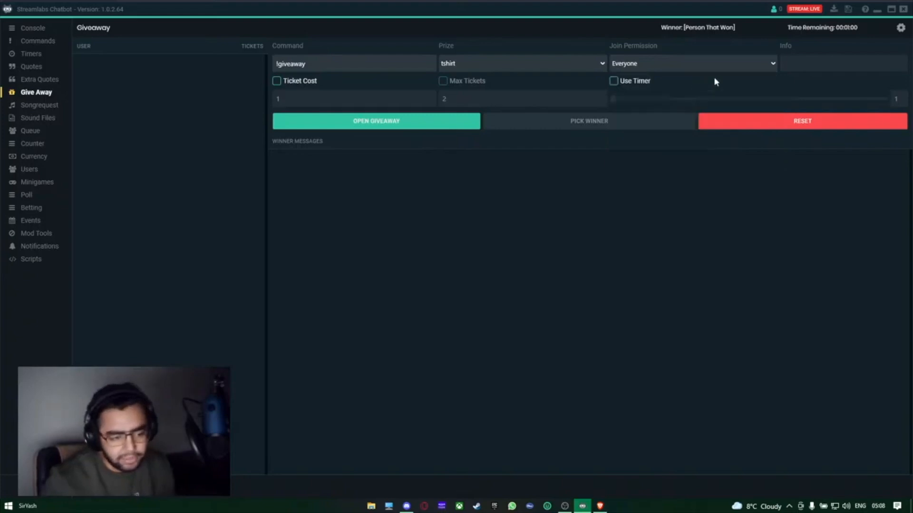
Enable the giveaway's ticket cost and set it to 100.
click(278, 83)
double_click(289, 99)
text(100)
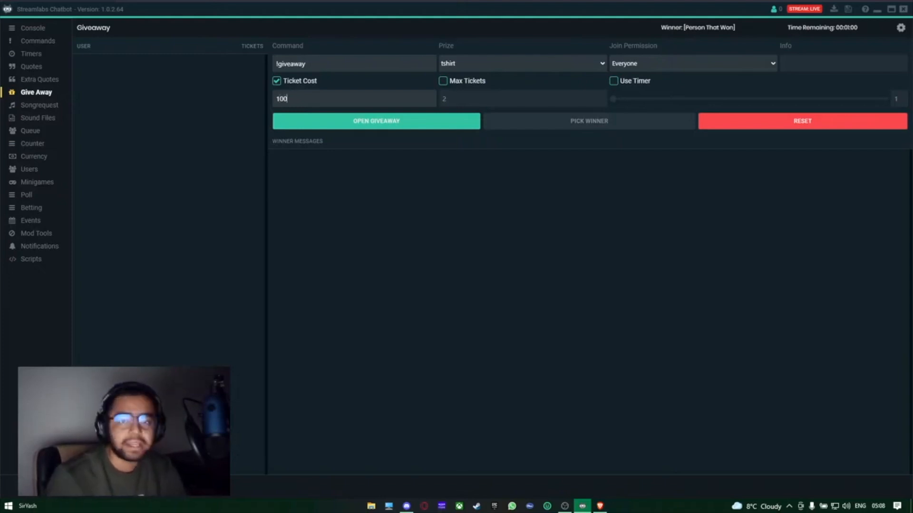
Limit the giveaway to a maximum of 10 tickets and enable its timer at 15 minutes.
click(443, 81)
double_click(459, 98)
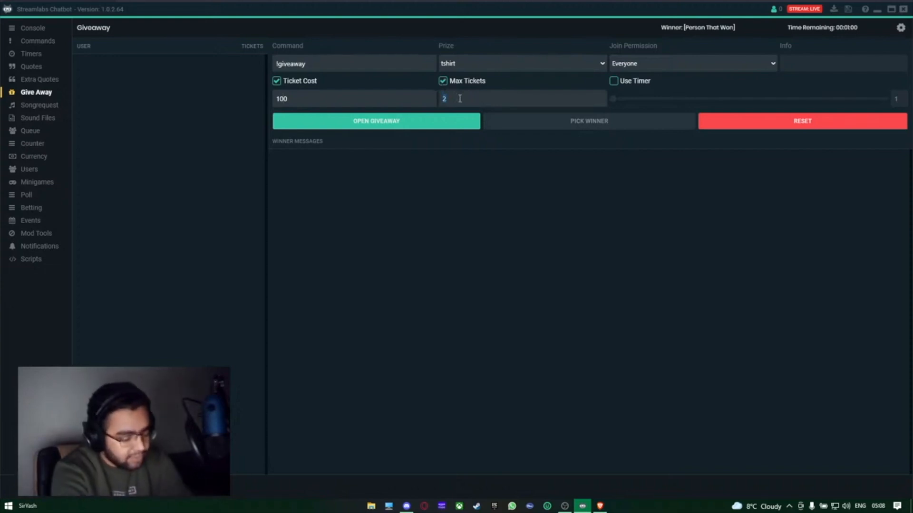
text(10)
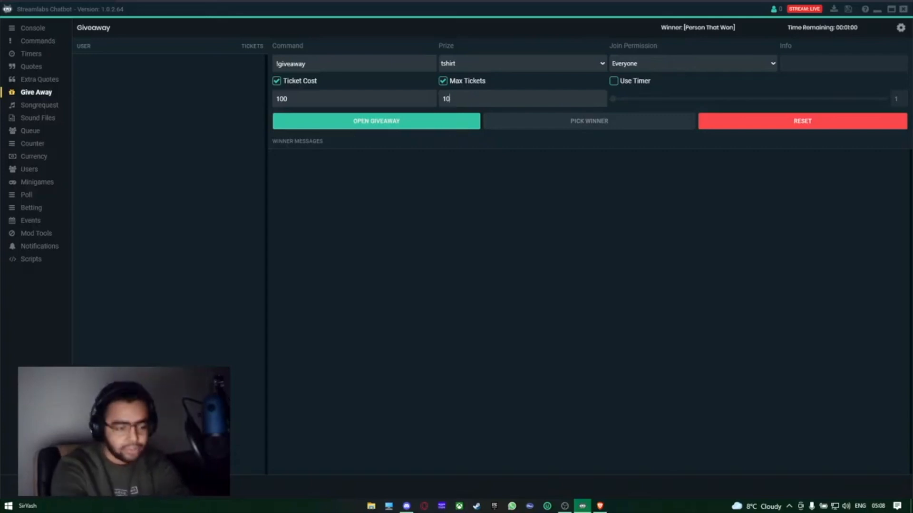
click(614, 80)
drag(613, 99, 645, 98)
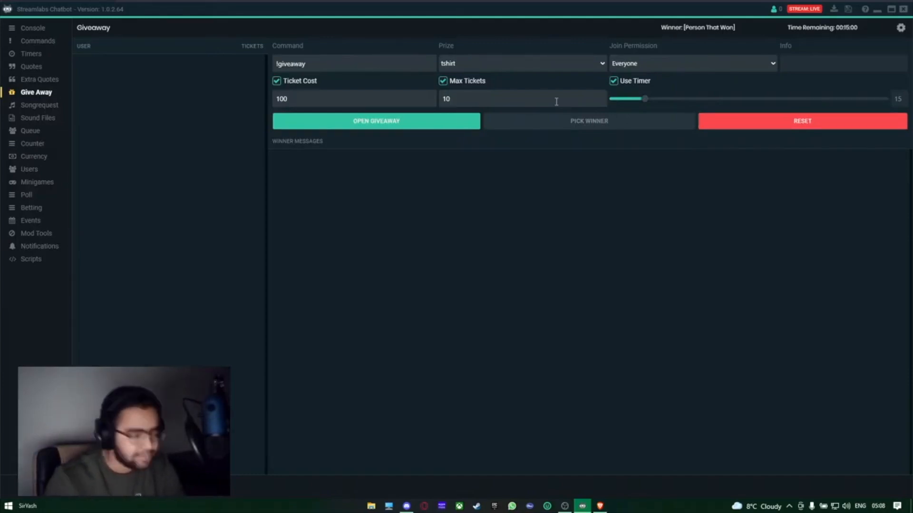
View the Songrequest page, and start a new entry named "adbhut" in Sound Files.
click(47, 105)
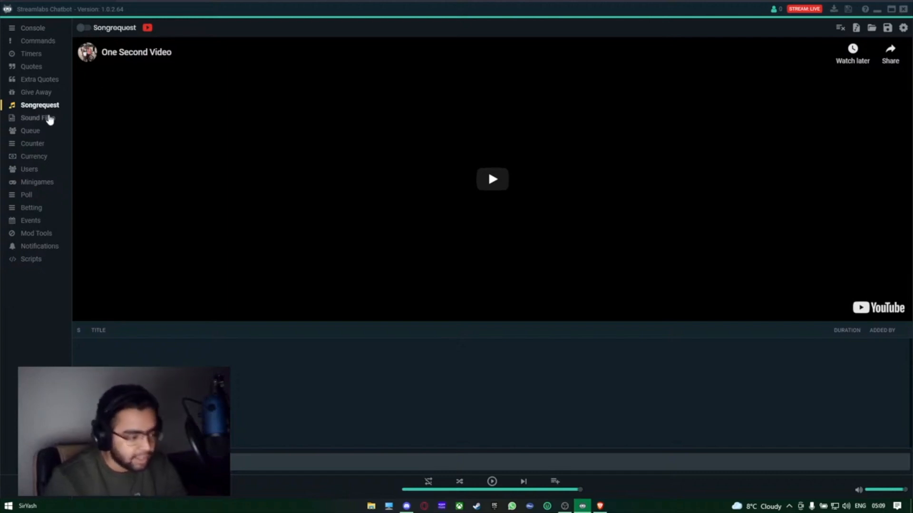
click(50, 119)
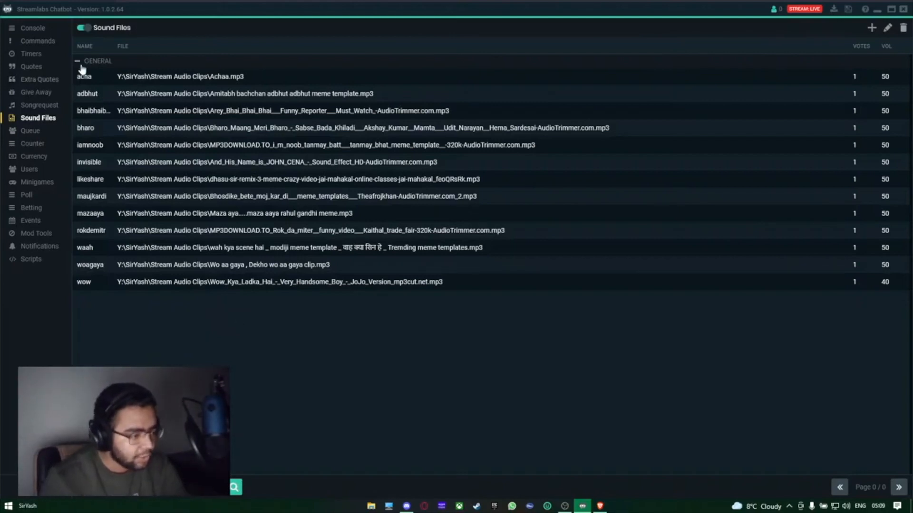
click(871, 28)
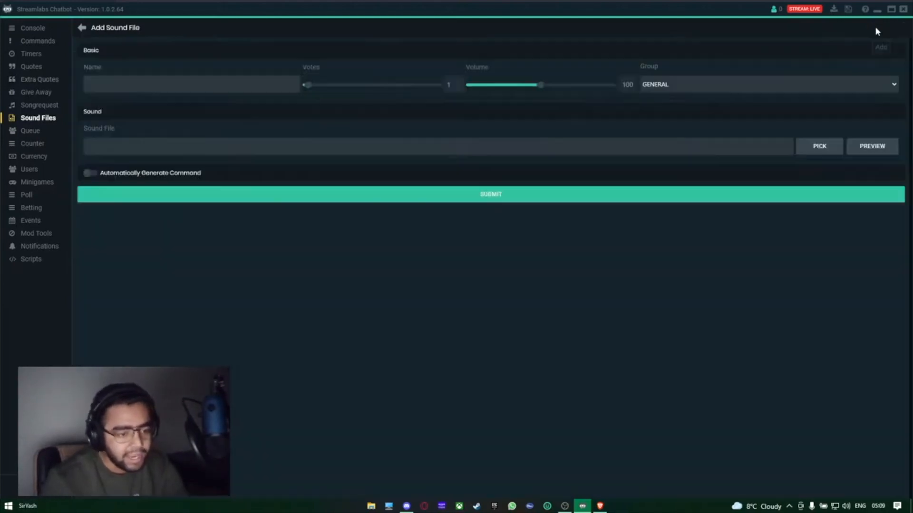
click(173, 83)
text(adbhut)
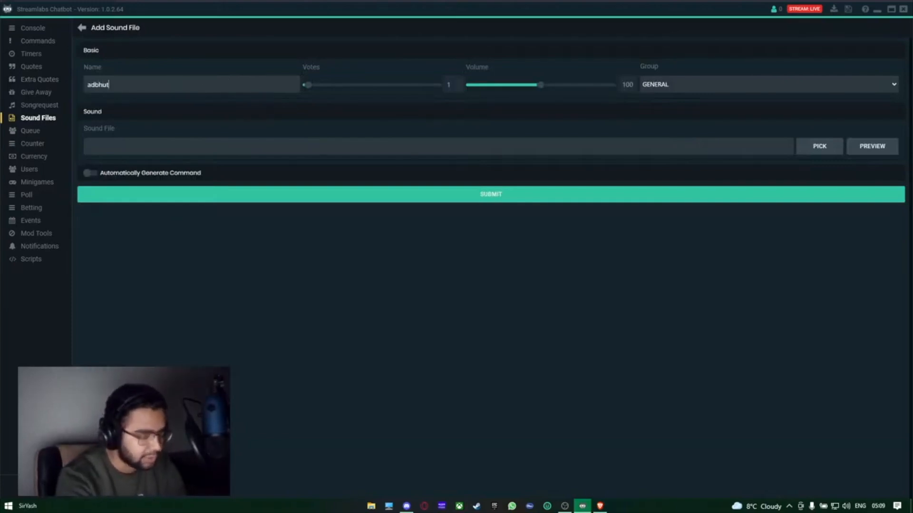
Set the new sound file's votes to 1 and its volume to 50.
drag(310, 87, 312, 87)
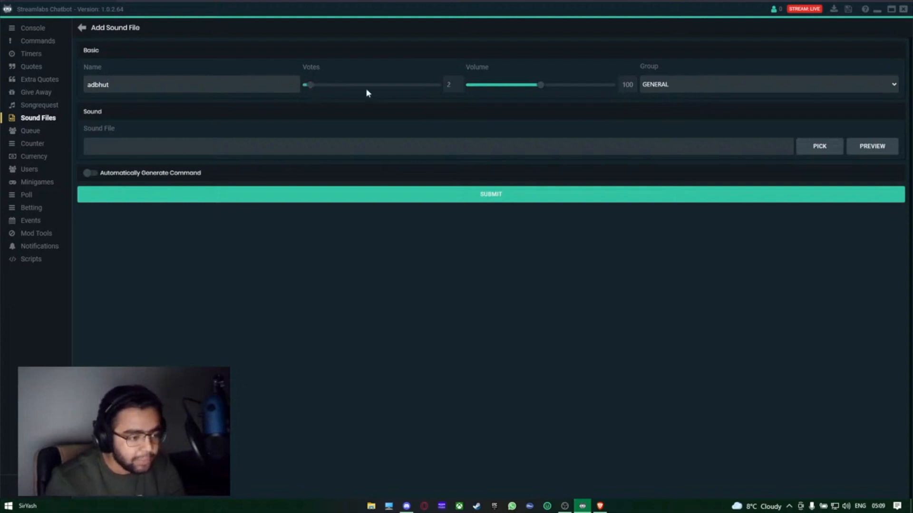
drag(539, 89, 503, 88)
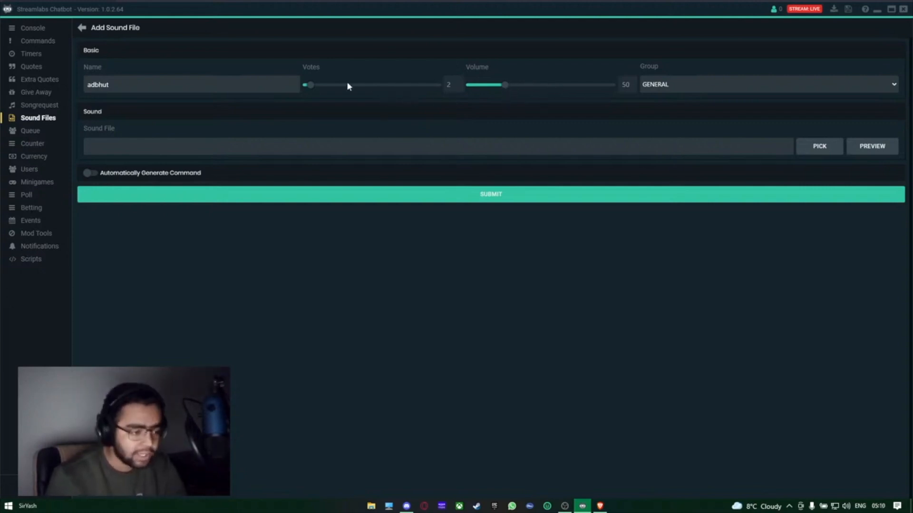
drag(312, 87, 310, 85)
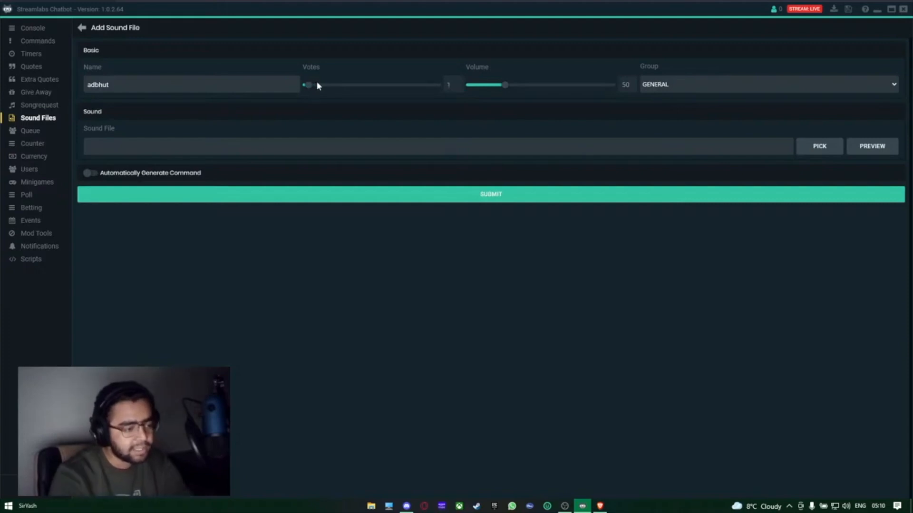
Choose "Amitabh bachchan adbhut adbhut meme template.mp3" from Y:\SirYash\Stream Audio Clips as the new entry's sound file.
click(813, 153)
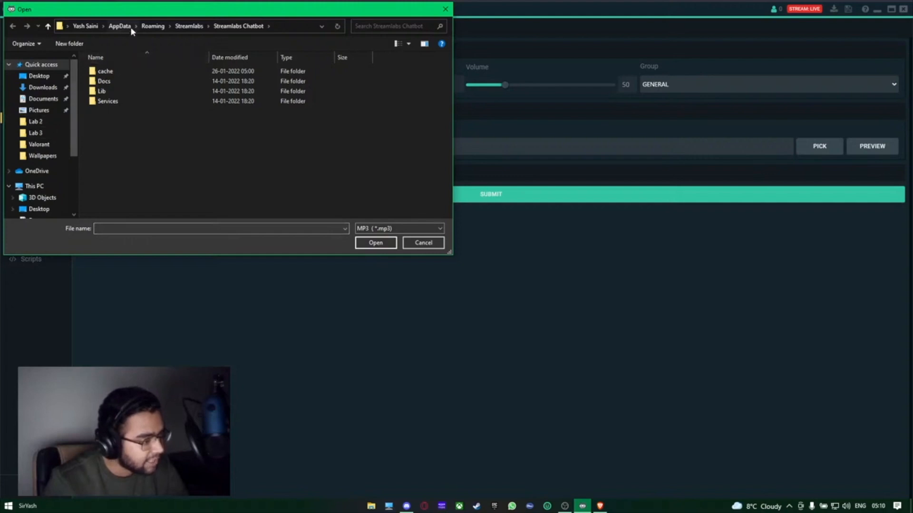
click(85, 26)
click(42, 187)
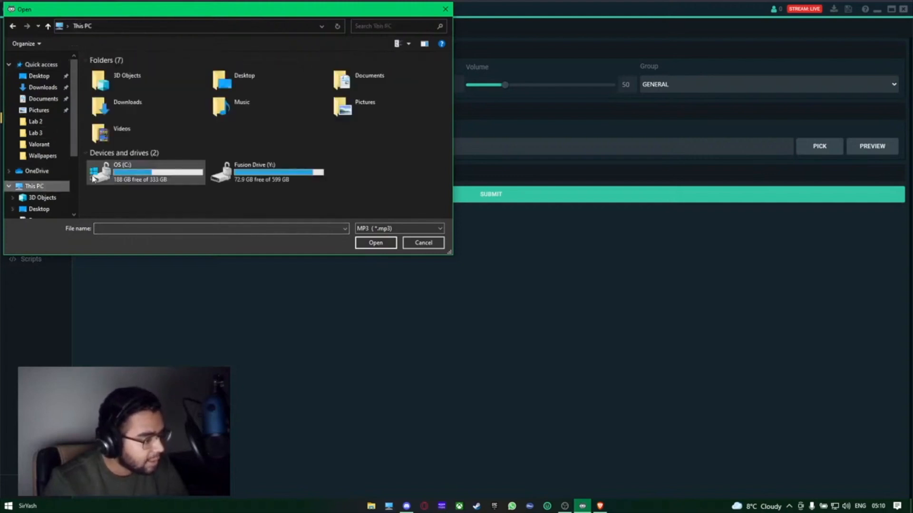
double_click(238, 176)
scroll(176, 143, down, 1)
scroll(145, 128, down, 1)
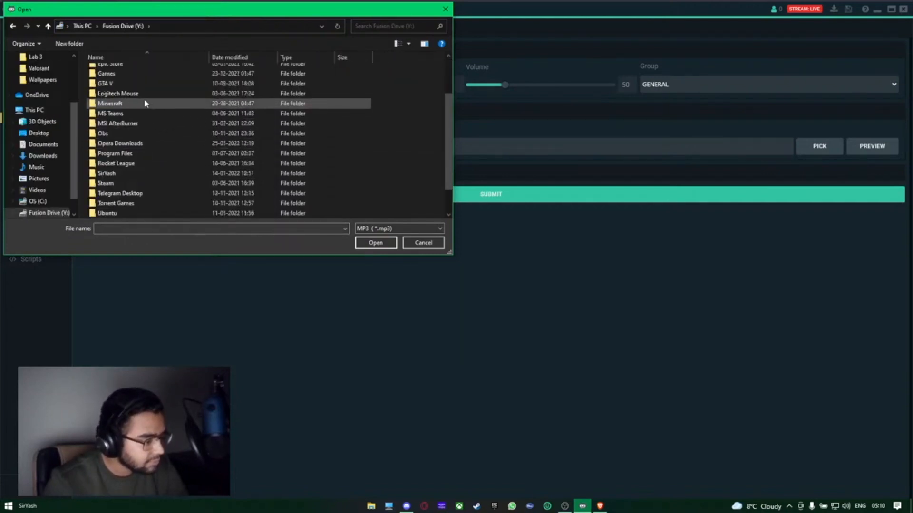
double_click(139, 176)
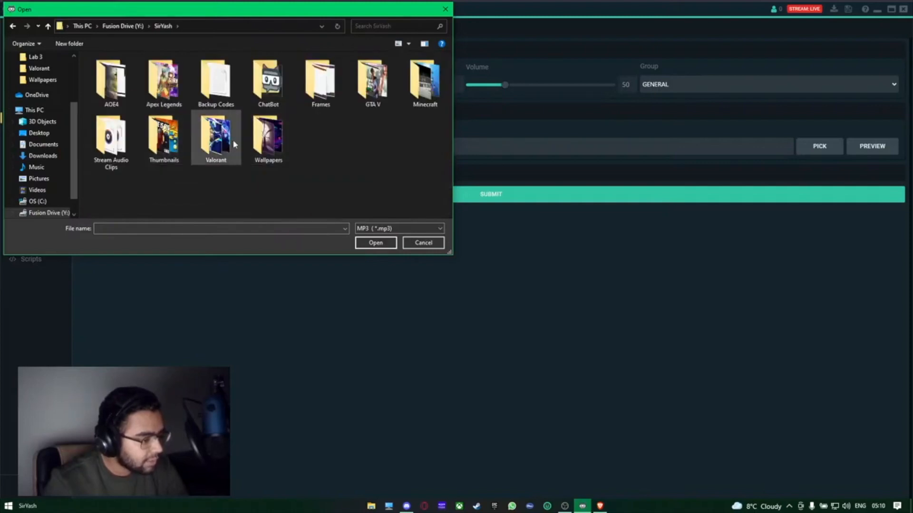
double_click(121, 143)
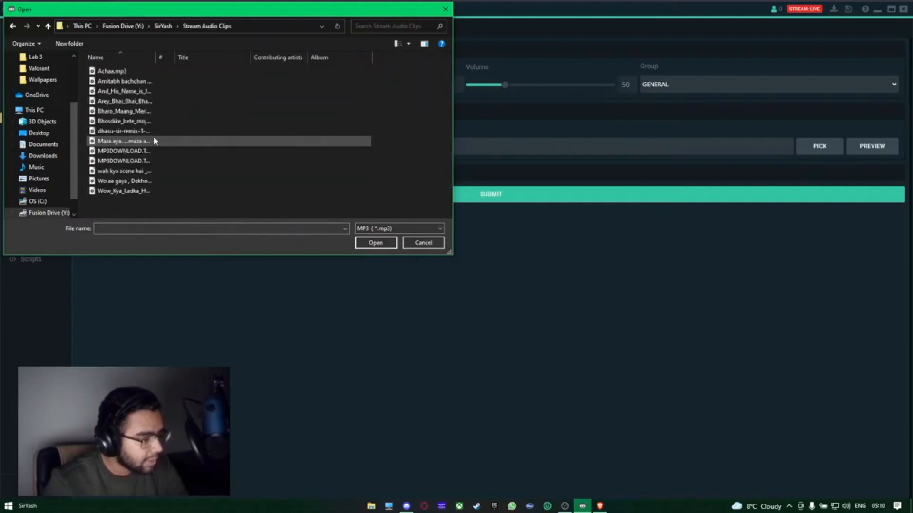
click(139, 82)
click(376, 242)
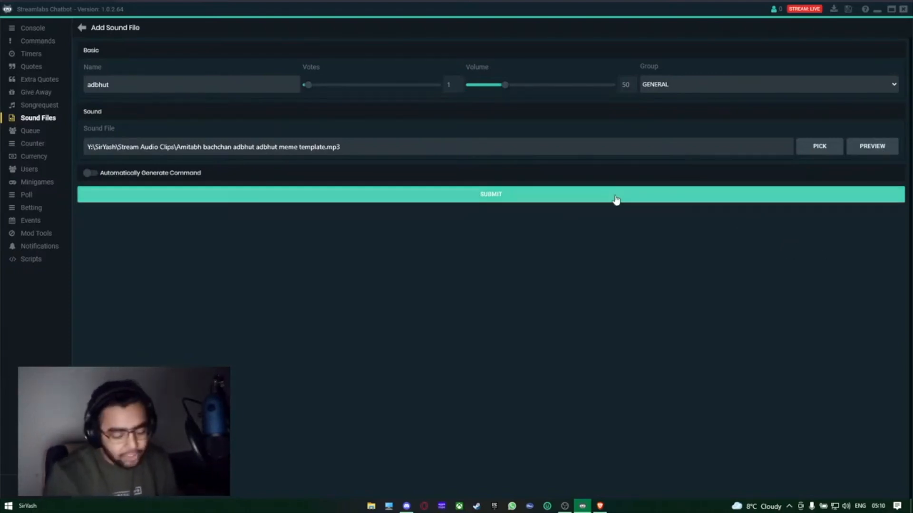
Enable automatic command generation for the new sound file and change its name to "adbhut2.0".
click(91, 173)
click(107, 84)
text(adbhut)
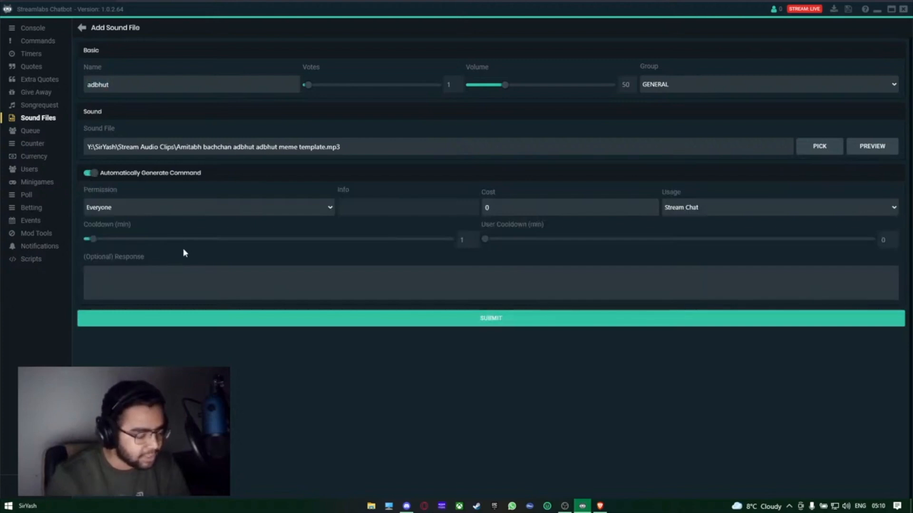
text(2.0)
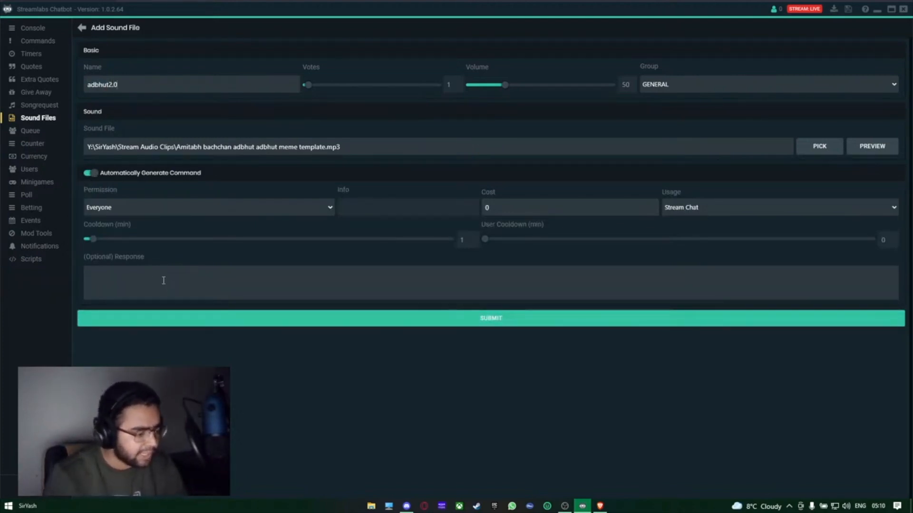
Set the generated command's permission to Everyone, its cost to 100 and its usage to Stream Chat.
click(129, 212)
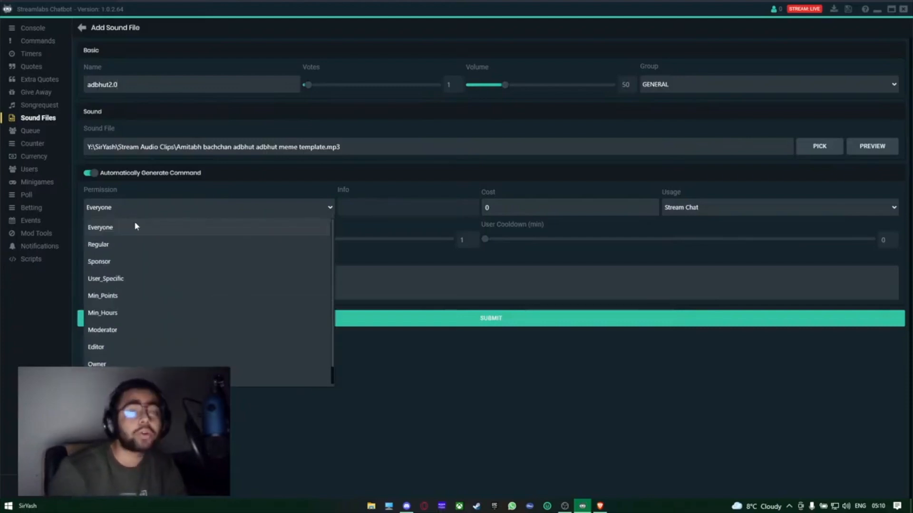
click(260, 217)
double_click(487, 208)
text(100)
click(766, 212)
click(758, 389)
Set both the command cooldown and the user cooldown to 3 minutes, and submit the new sound file.
drag(95, 243, 104, 243)
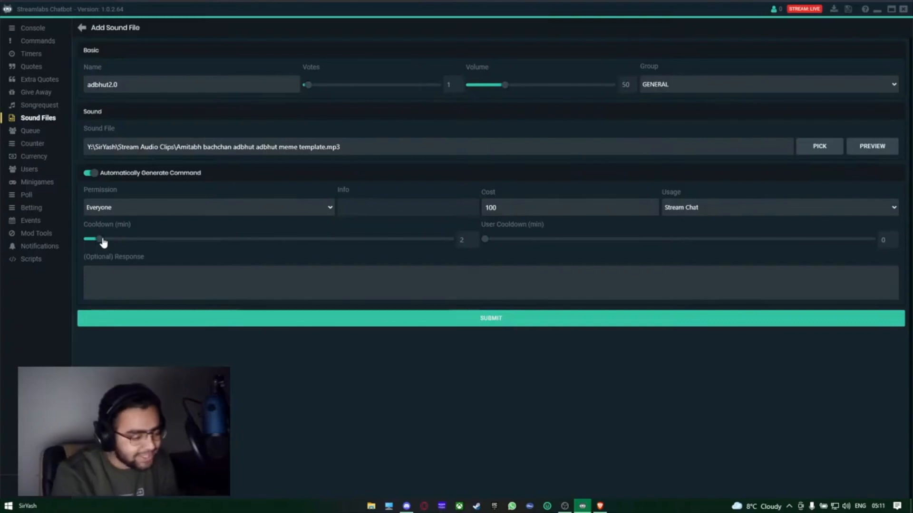
drag(103, 243, 106, 245)
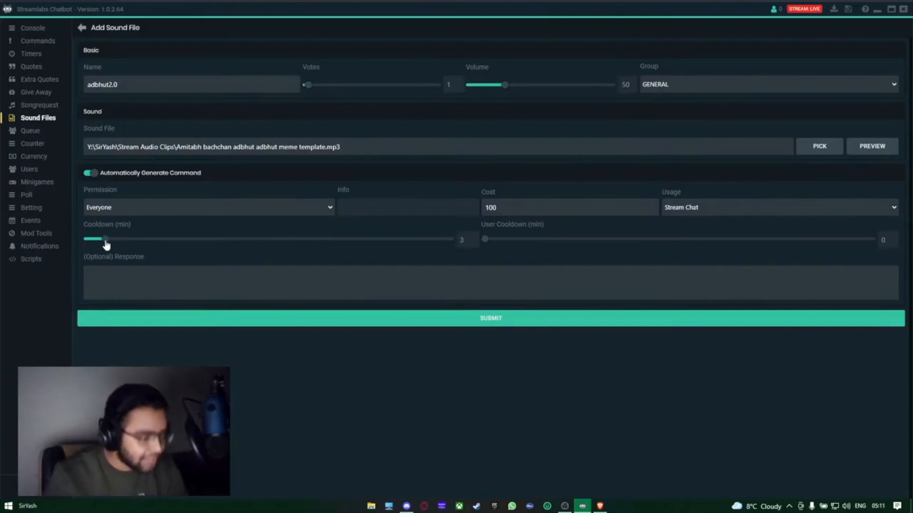
drag(487, 244, 505, 242)
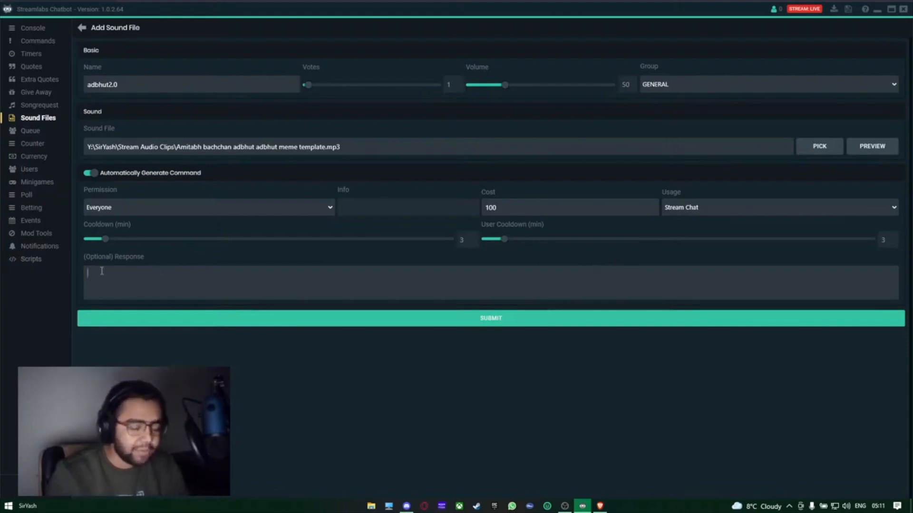
click(487, 324)
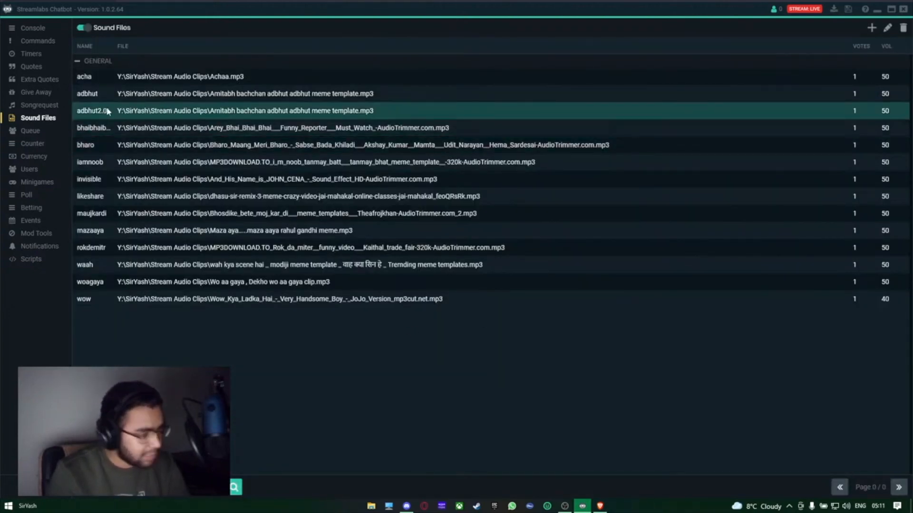
Remove the "adbhut2.0" entry from the sound files list.
right_click(400, 112)
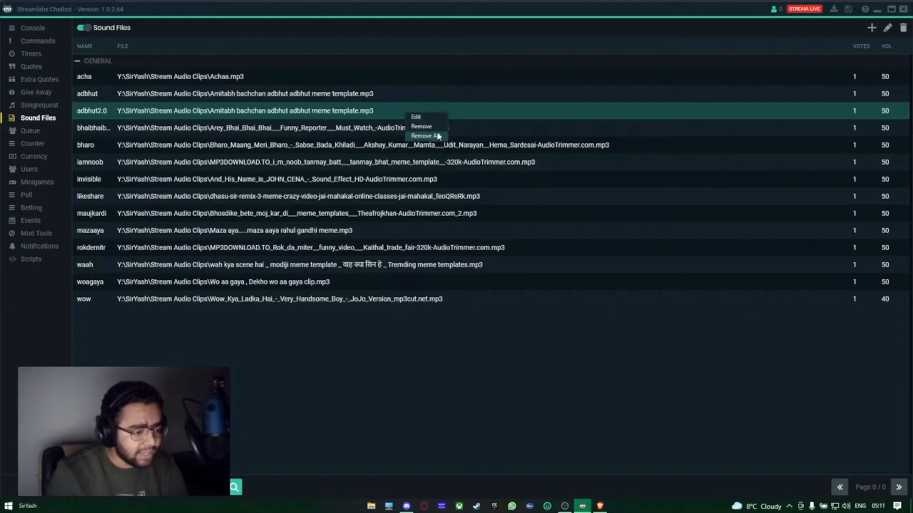
click(434, 135)
click(487, 273)
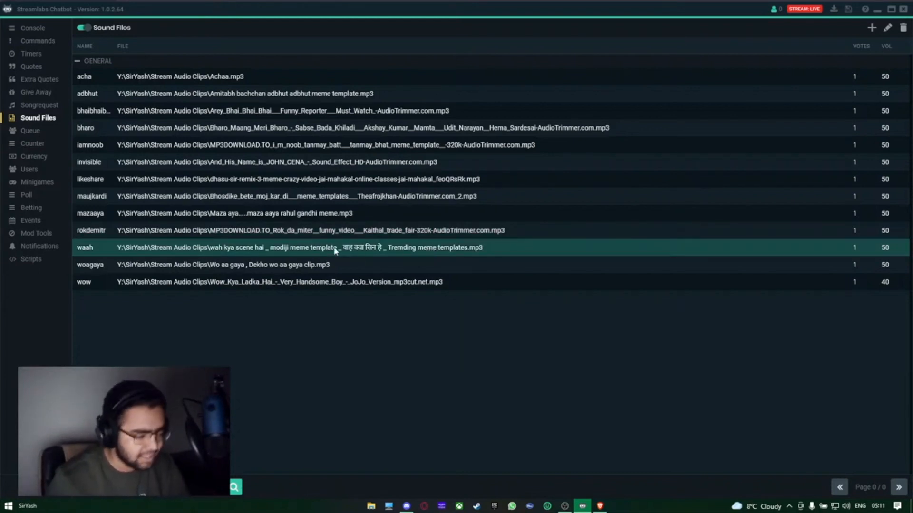
Title the viewer queue "Play game" on the Queue page, and review its join command and permission options.
click(18, 132)
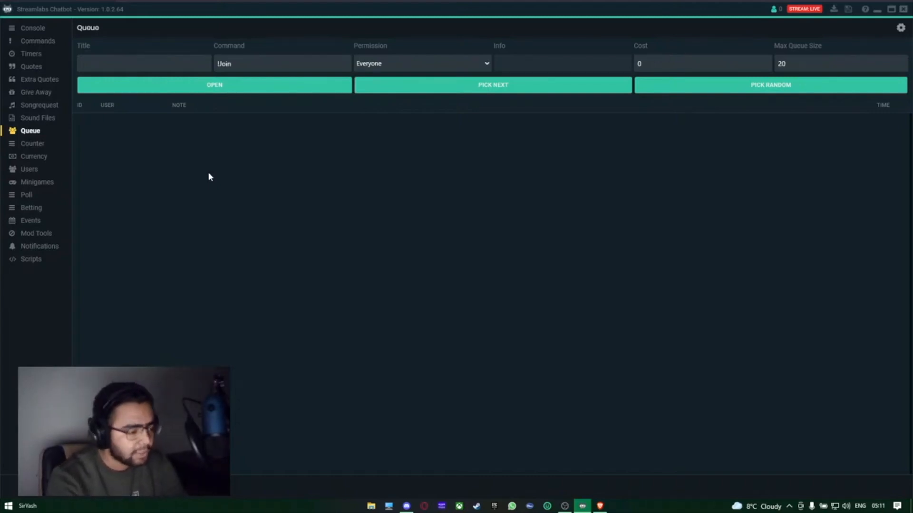
click(163, 66)
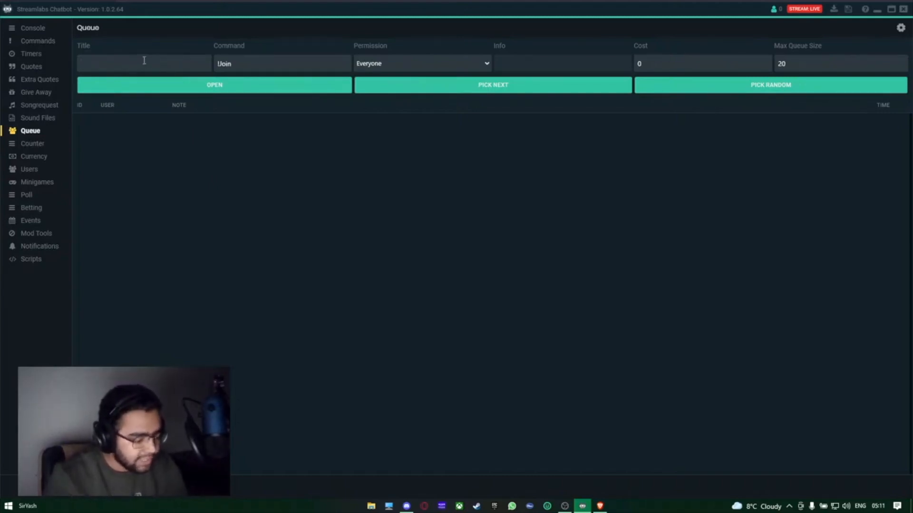
text(Play game)
double_click(268, 62)
click(269, 63)
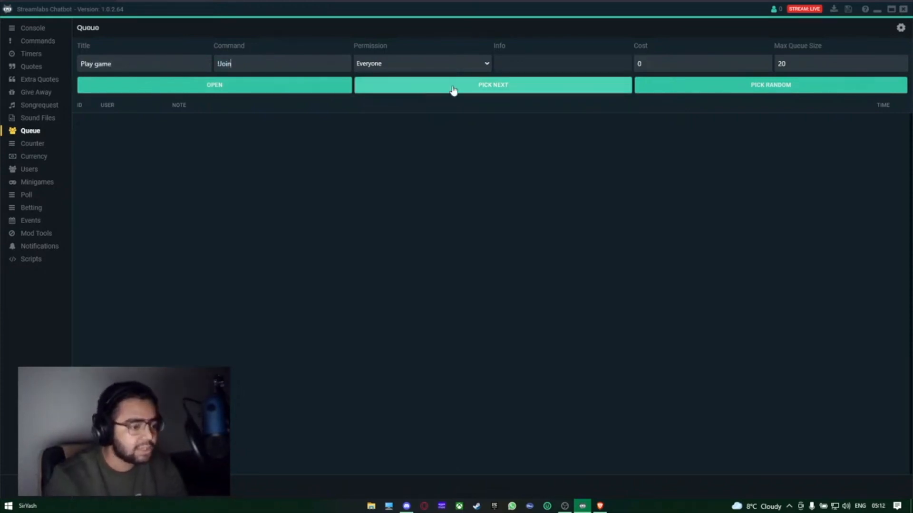
click(398, 71)
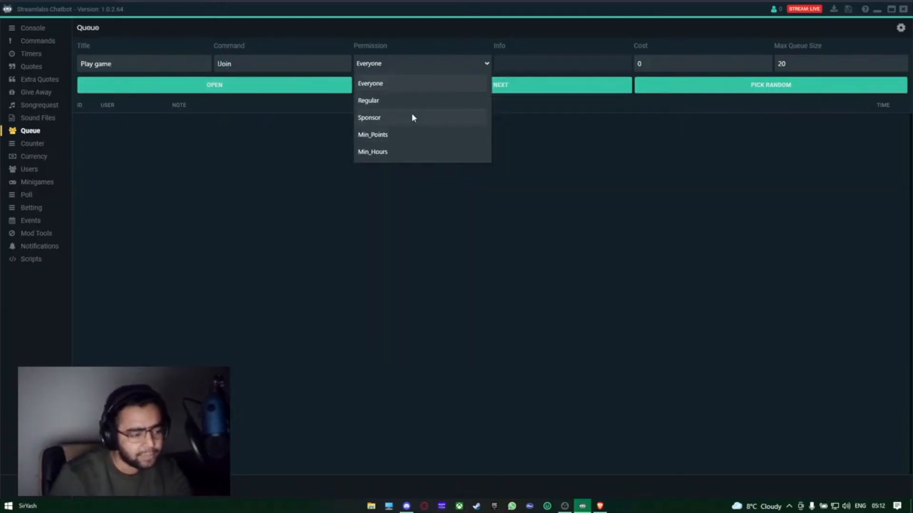
click(417, 74)
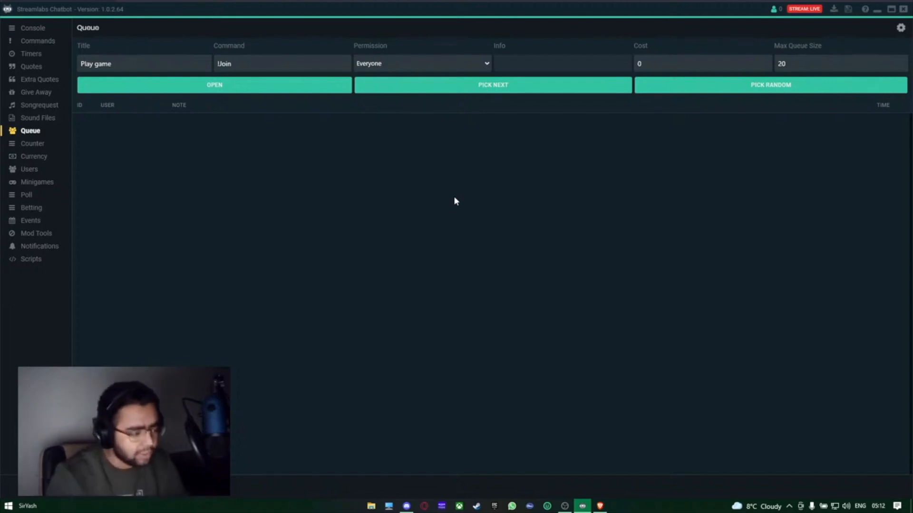
View the Counter page and the Currency list of viewers' points and hours.
click(35, 144)
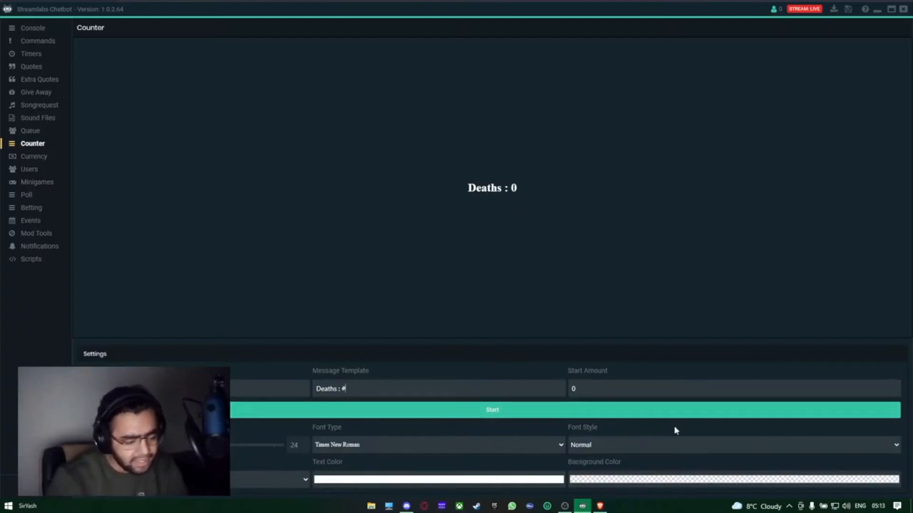
click(28, 159)
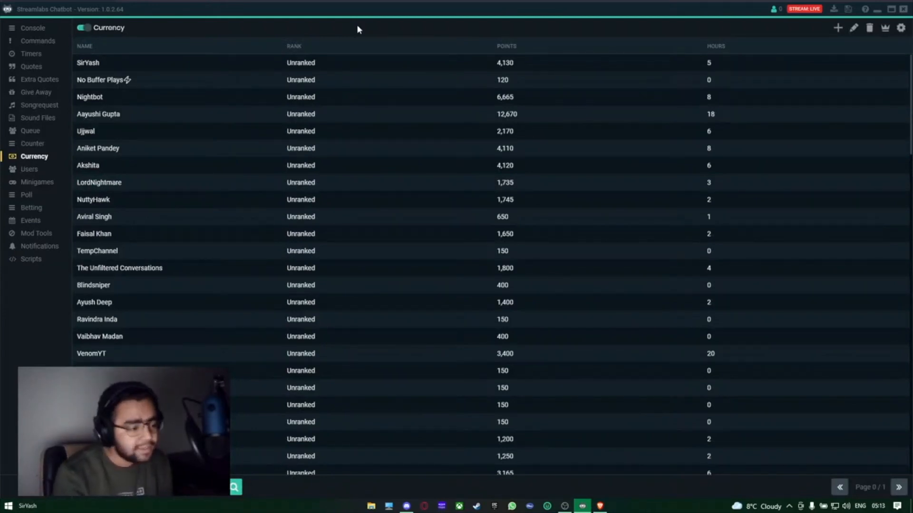
click(265, 67)
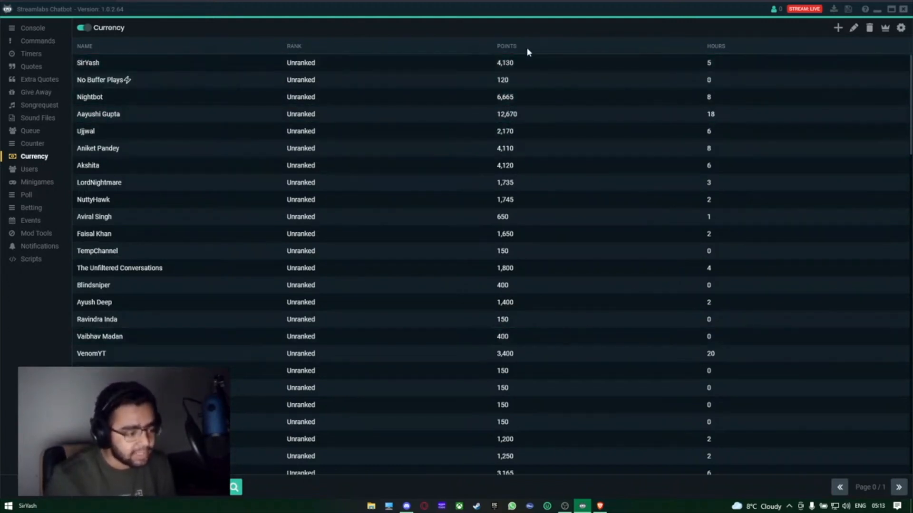
Examine the command, name and response format in the global currency settings.
click(901, 27)
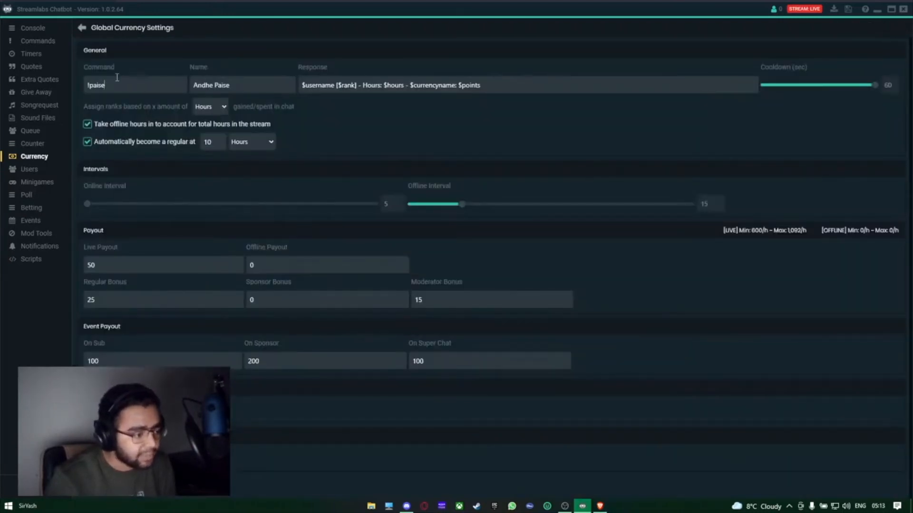
drag(113, 78, 96, 83)
click(124, 90)
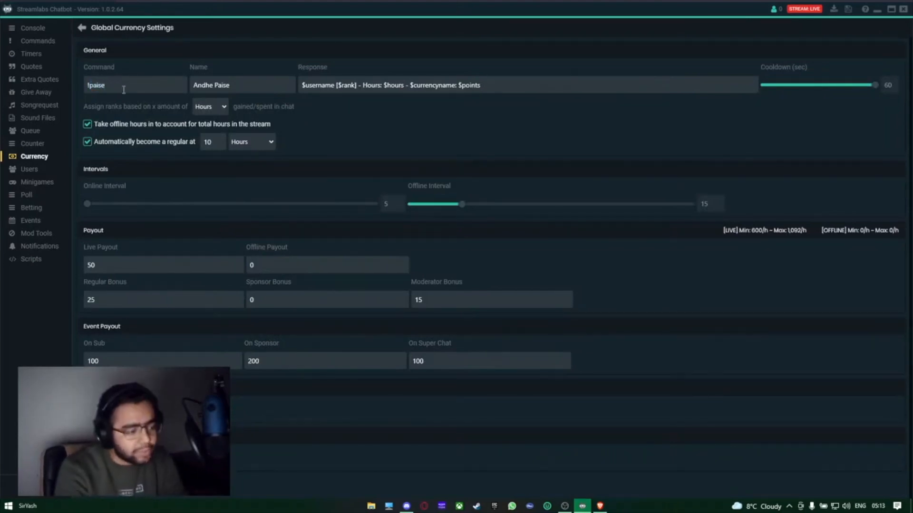
triple_click(247, 86)
click(247, 86)
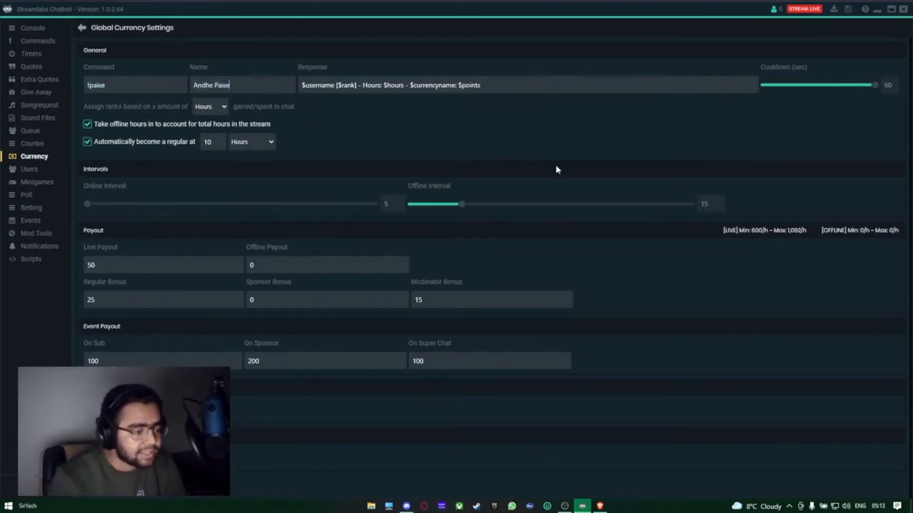
drag(391, 88, 339, 89)
click(338, 89)
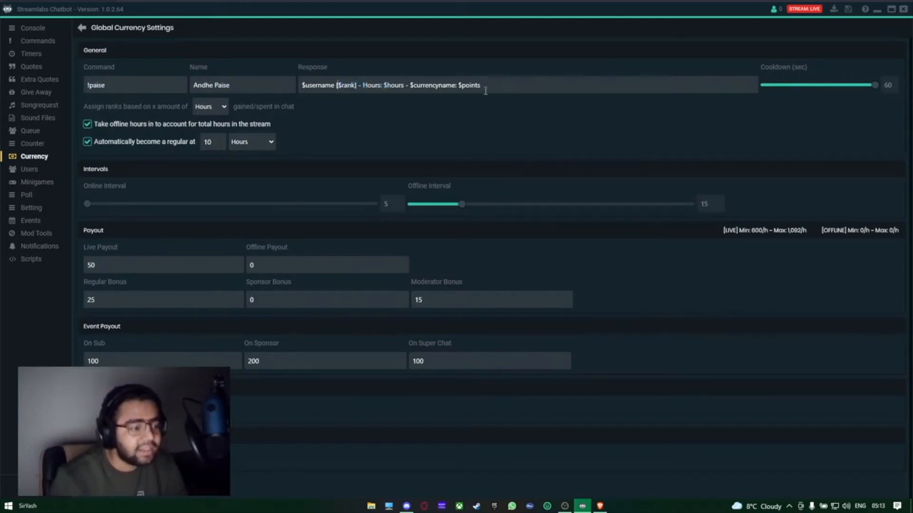
click(404, 85)
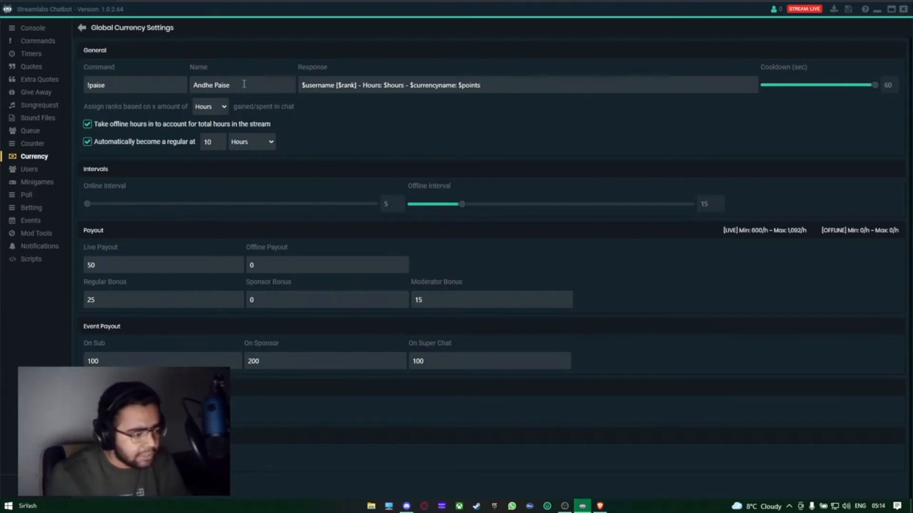
Look over the Users, Minigames, Poll and Betting pages.
click(36, 170)
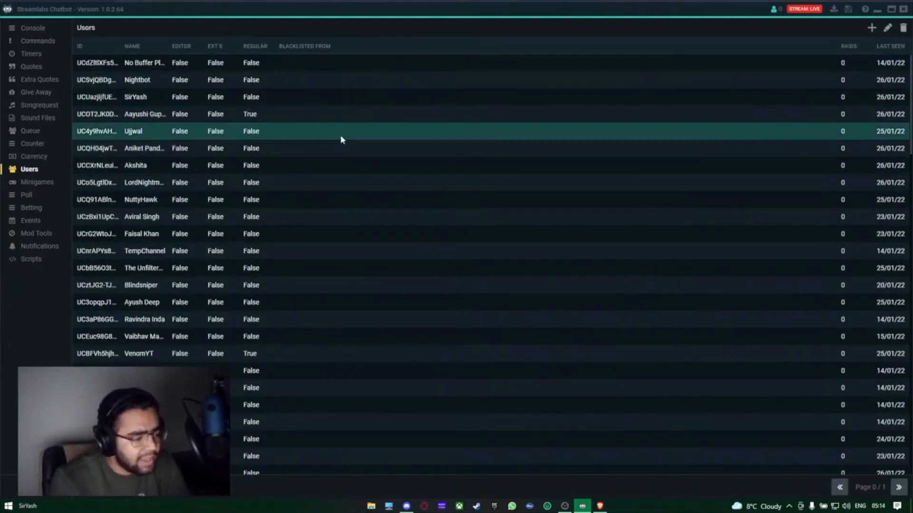
click(38, 187)
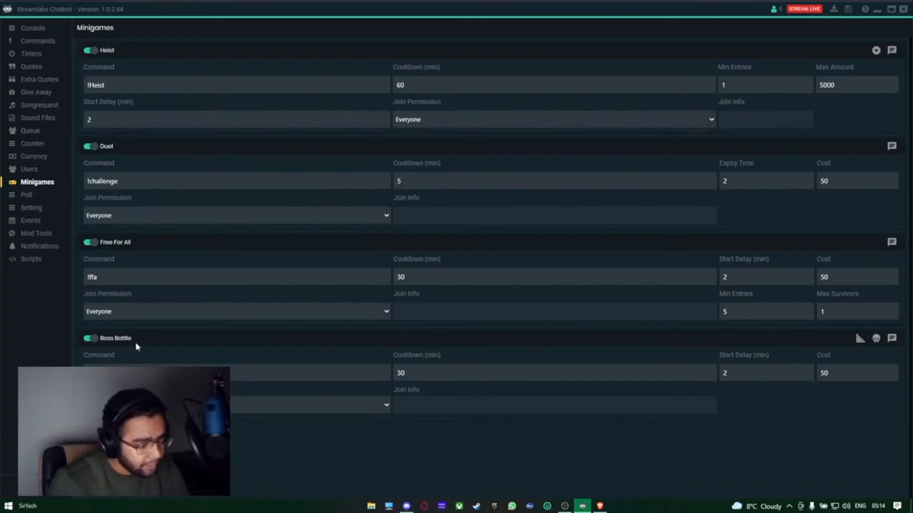
click(26, 196)
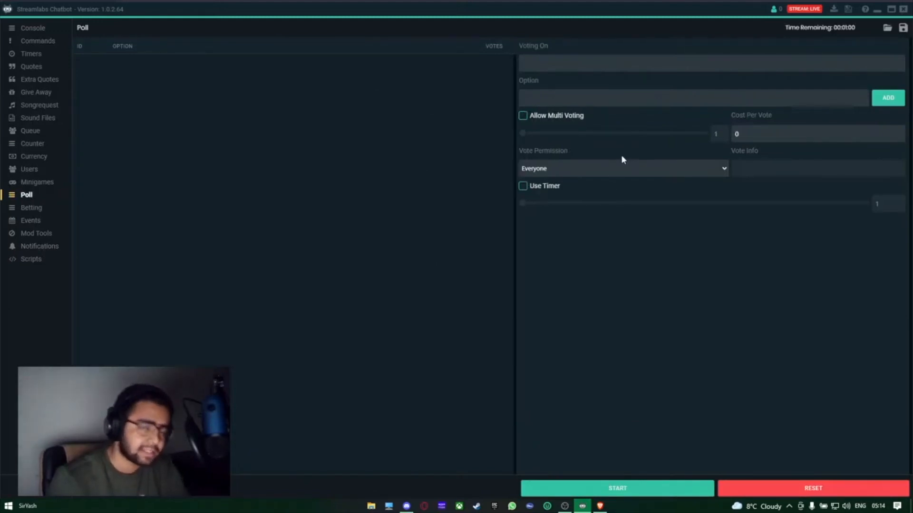
click(31, 209)
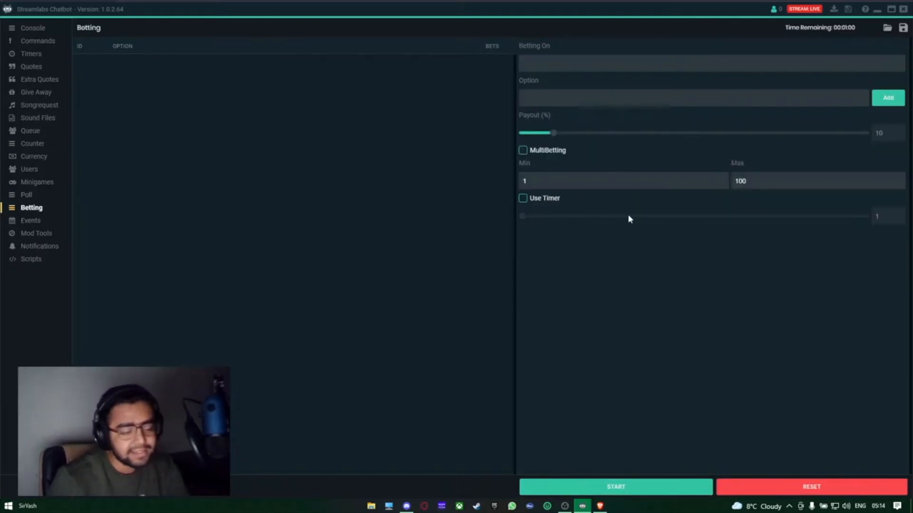
View the Events page and its form for adding an event, and return to the Console.
click(30, 221)
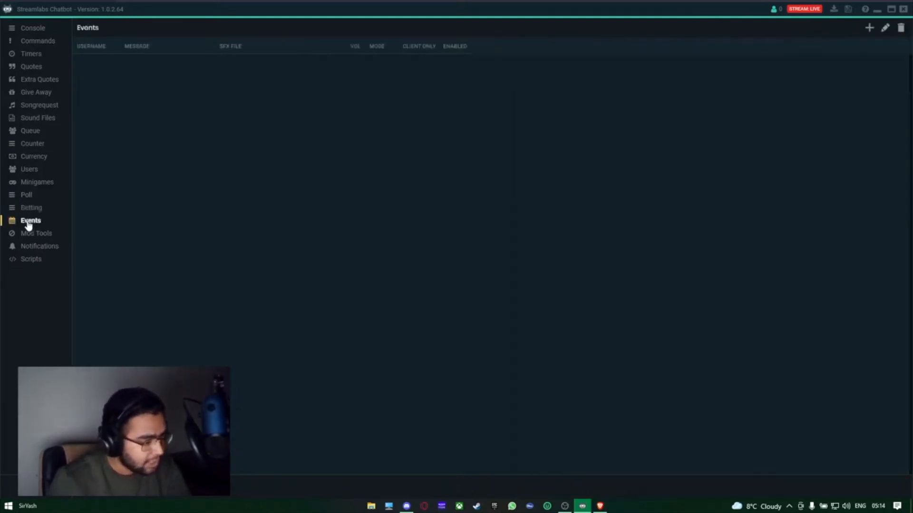
click(868, 29)
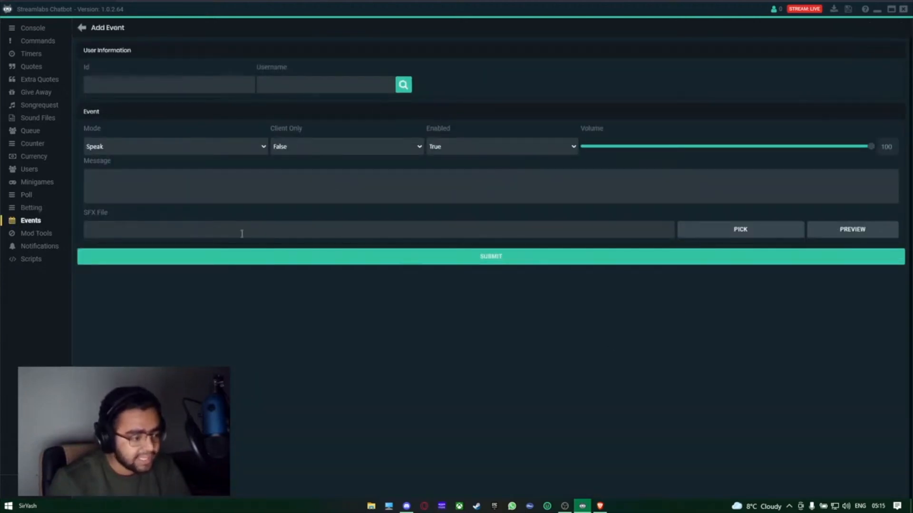
click(84, 29)
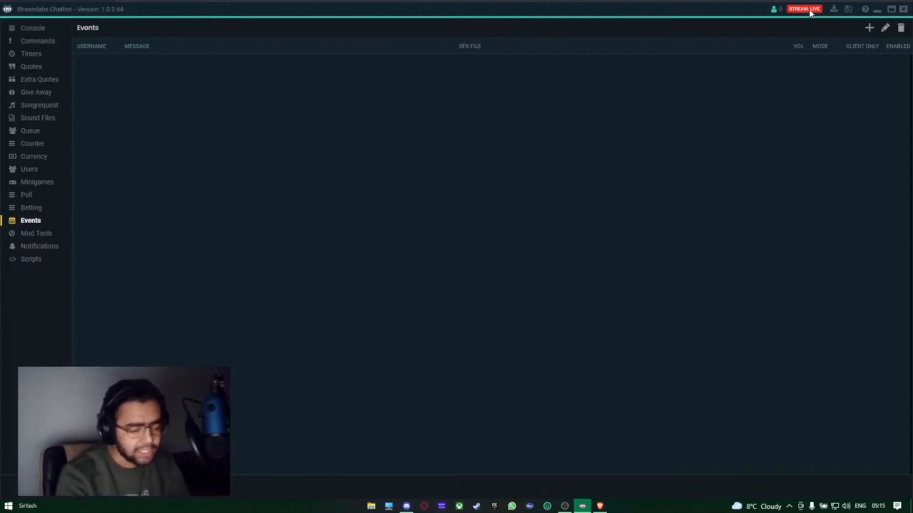
click(44, 28)
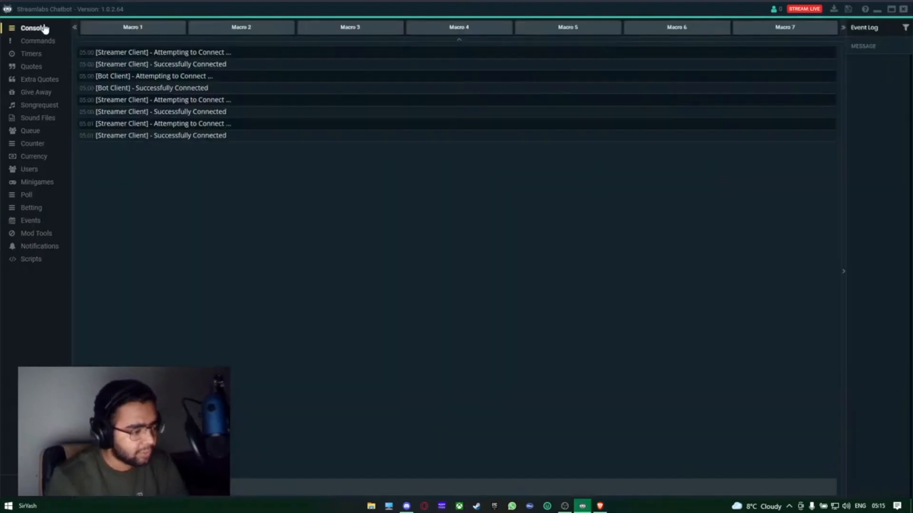